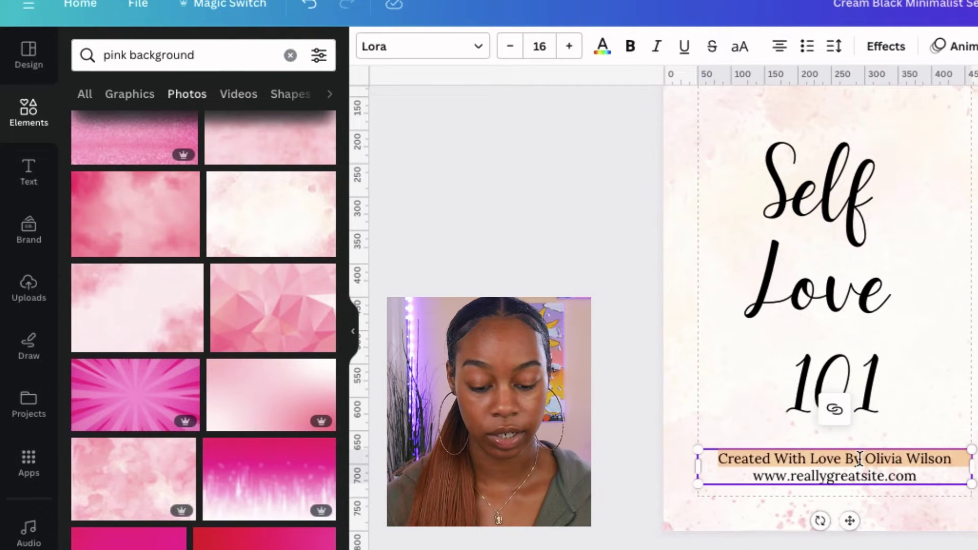
pyautogui.tripleClick(860, 459)
pyautogui.click(859, 460)
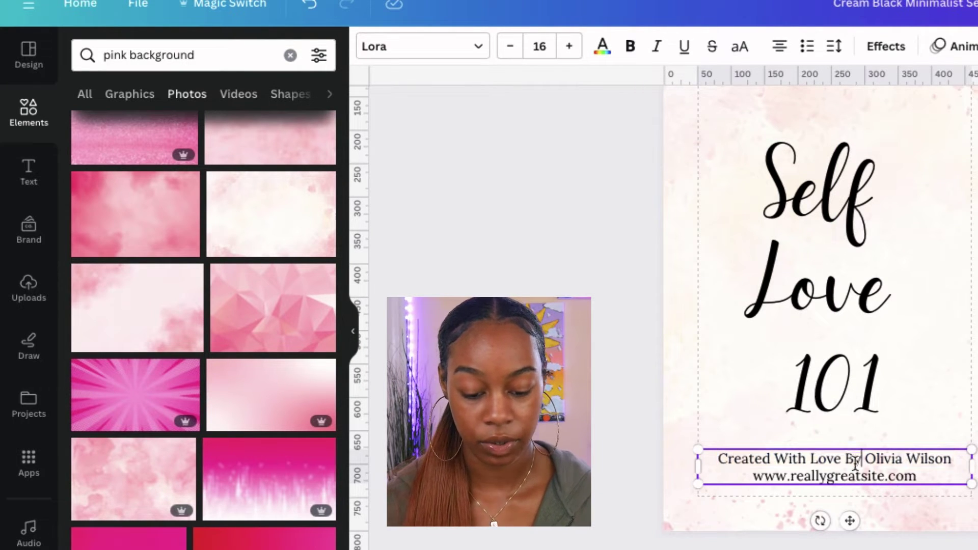
pyautogui.moveTo(865, 458); pyautogui.dragTo(952, 460)
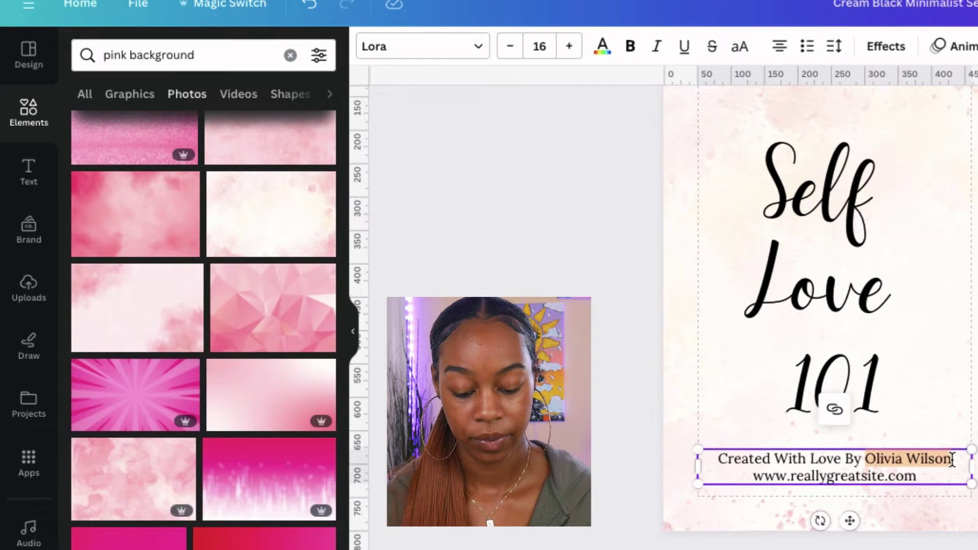
pyautogui.write('Ni')
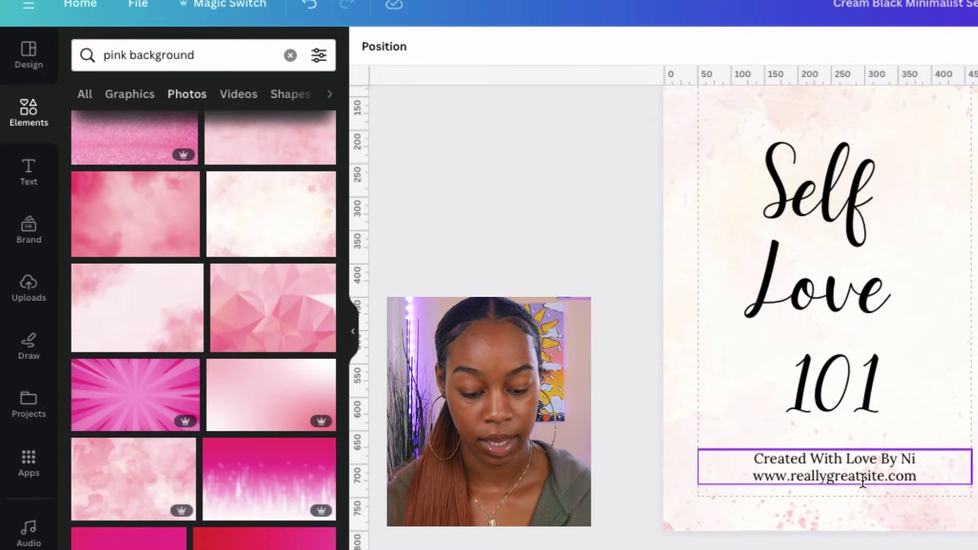
pyautogui.doubleClick(862, 479)
pyautogui.write('www.')
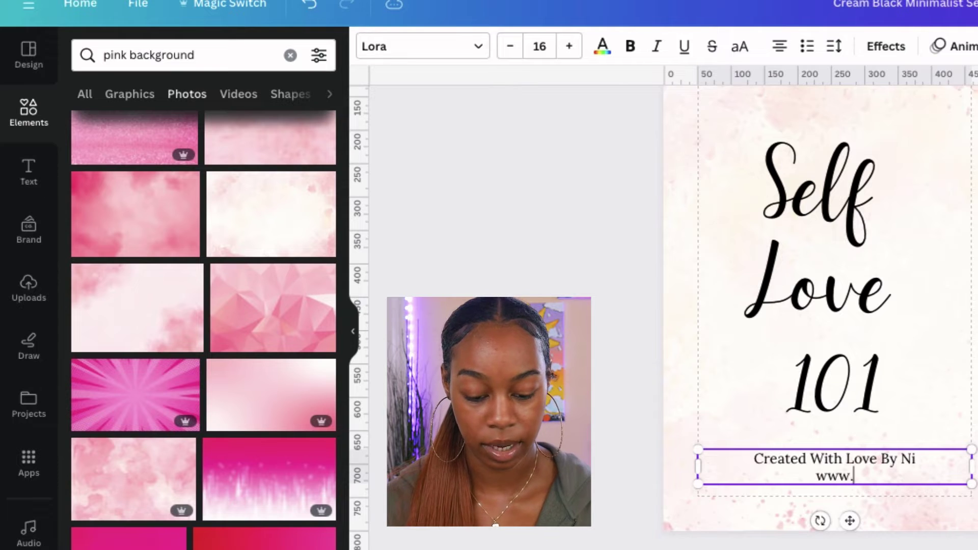
pyautogui.write('selflove.com')
pyautogui.press('Escape')
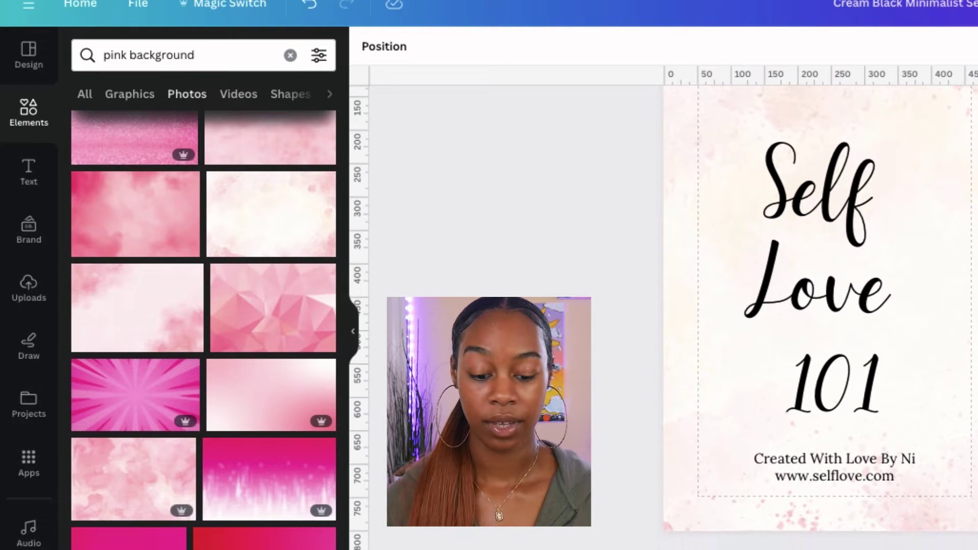
# - Narrow the text box of the "Self Love 101" title and move the title slightly higher, centred on the cover
pyautogui.click(892, 260)
pyautogui.moveTo(974, 295); pyautogui.dragTo(930, 290)
pyautogui.moveTo(749, 293); pyautogui.dragTo(782, 279)
pyautogui.click(974, 285)
# - Add a blank page after the cover
pyautogui.scroll(1, 821, 318)
pyautogui.scroll(2, 821, 318)
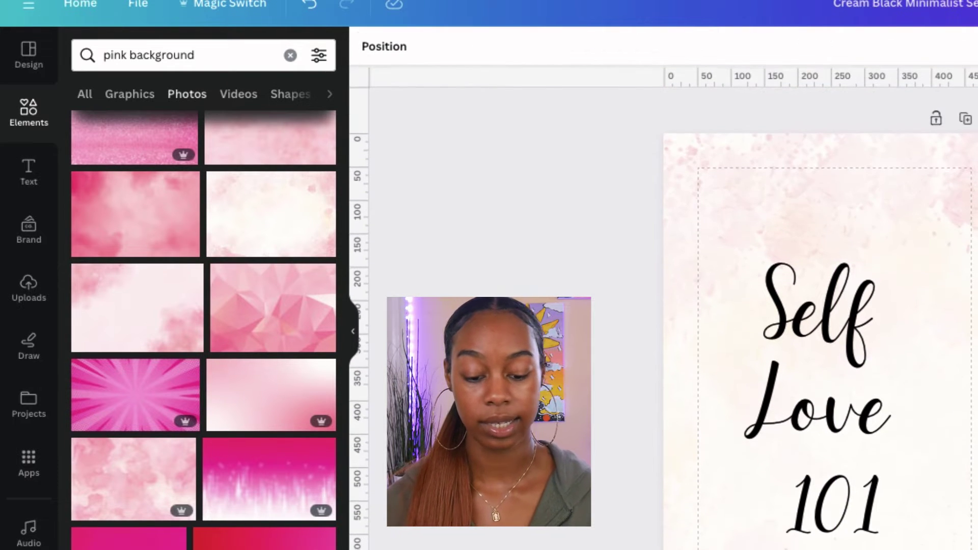
pyautogui.scroll(-2, 821, 318)
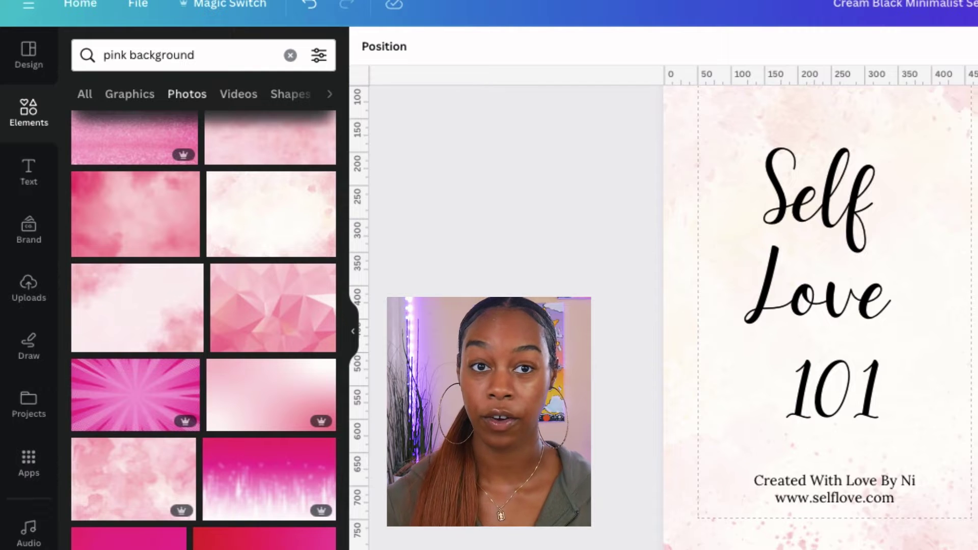
pyautogui.scroll(3, 957, 118)
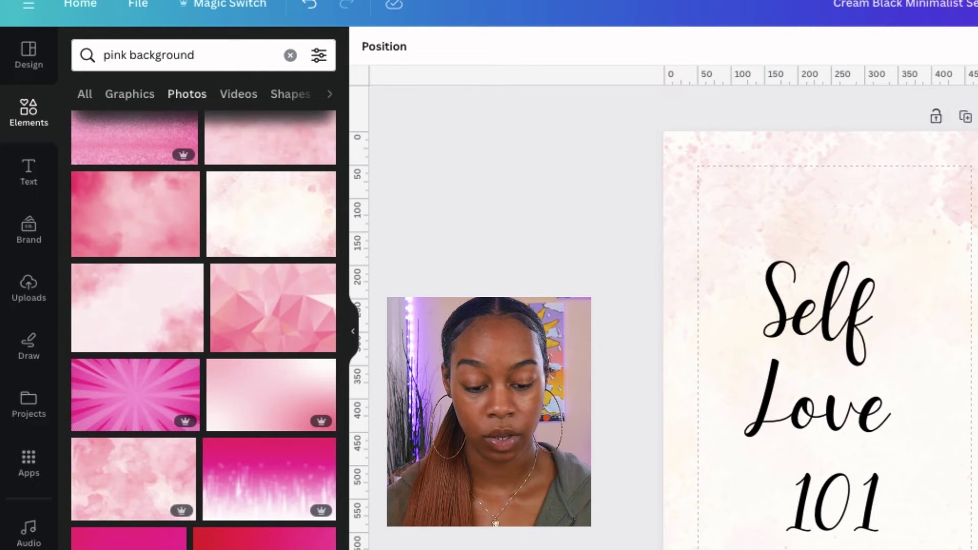
pyautogui.click(977, 117)
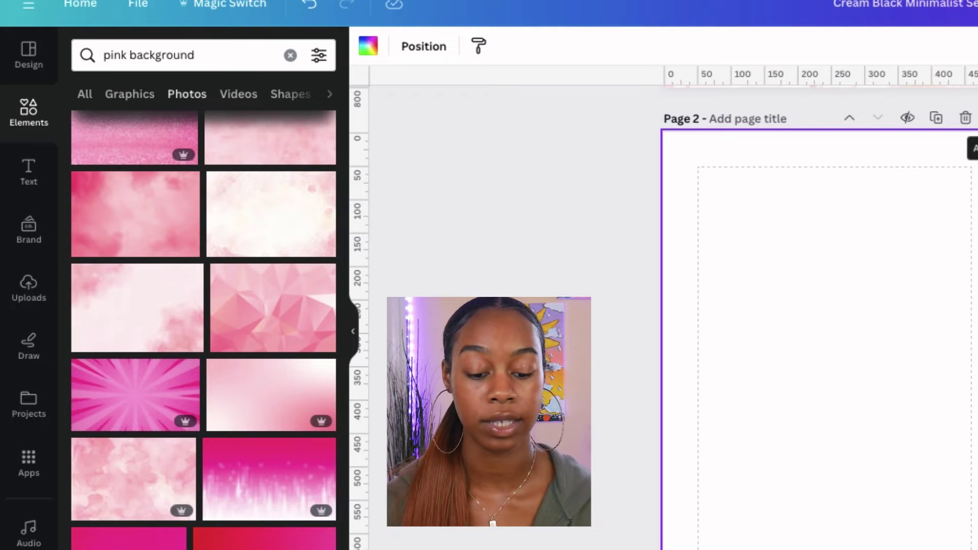
# - Apply the "Summer Essentials" article layout from the Ebook pages templates to page 2
pyautogui.click(29, 59)
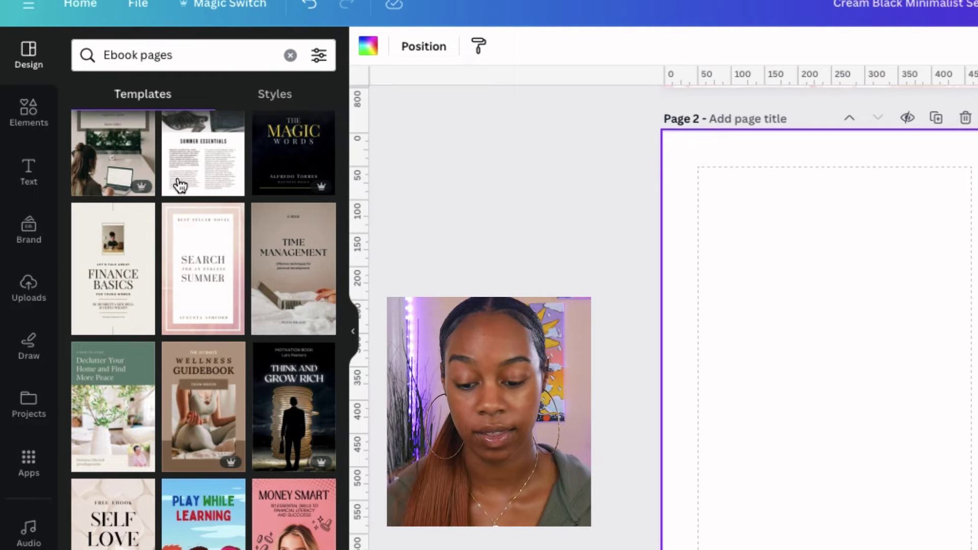
pyautogui.scroll(-5, 211, 220)
pyautogui.scroll(-5, 214, 220)
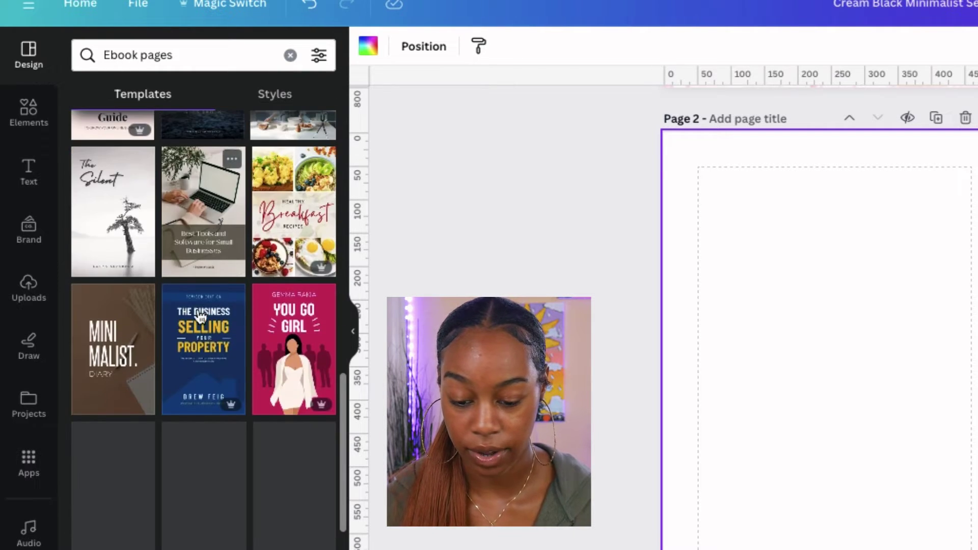
pyautogui.scroll(-5, 191, 367)
pyautogui.scroll(-5, 193, 367)
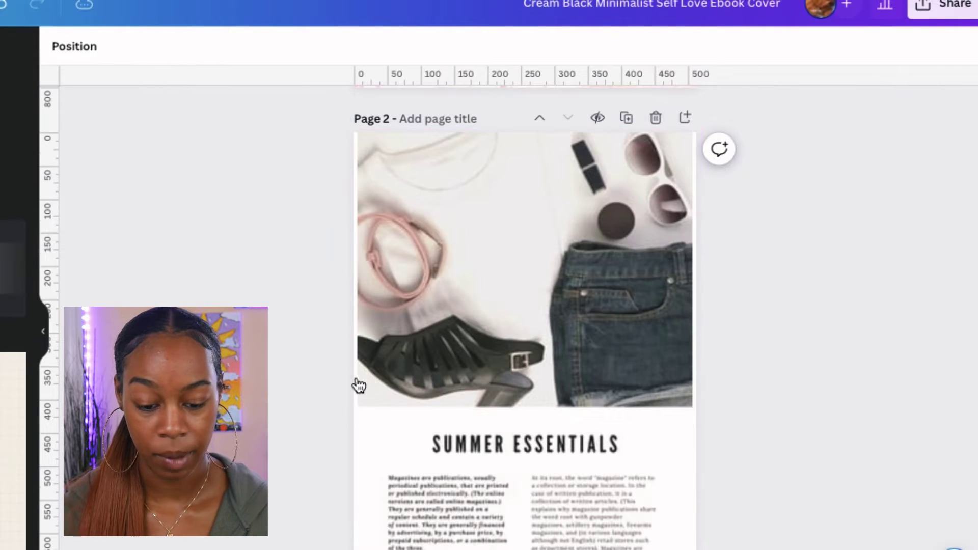
pyautogui.scroll(-2, 616, 380)
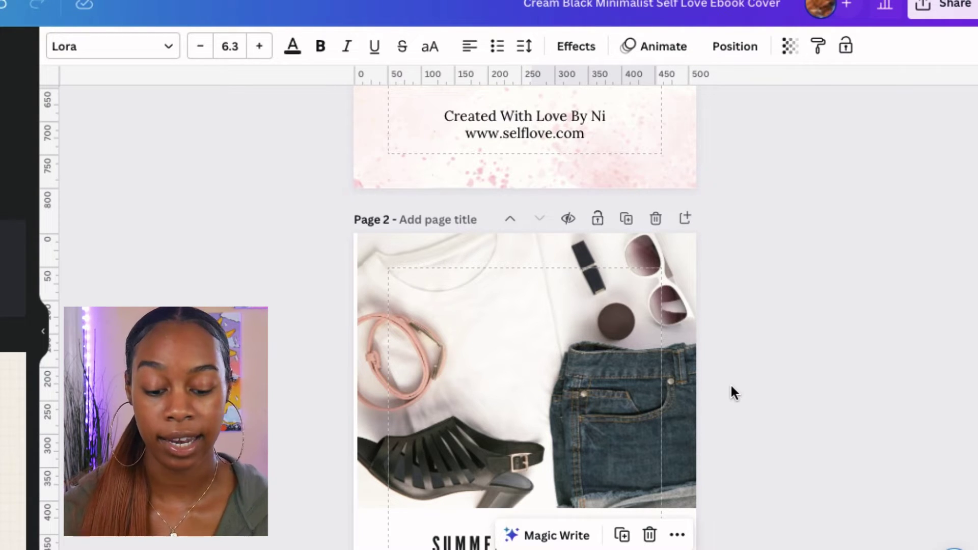
pyautogui.scroll(-5, 730, 383)
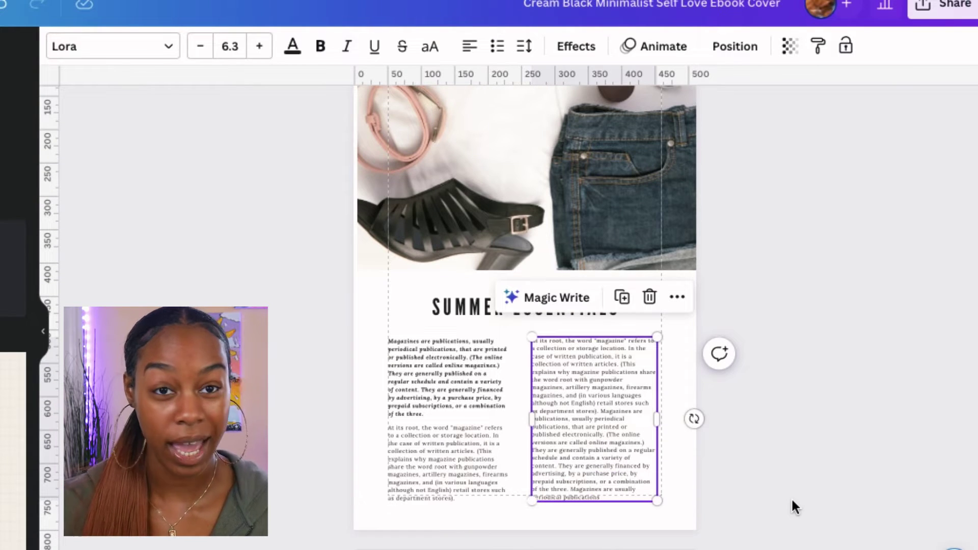
pyautogui.scroll(3, 684, 478)
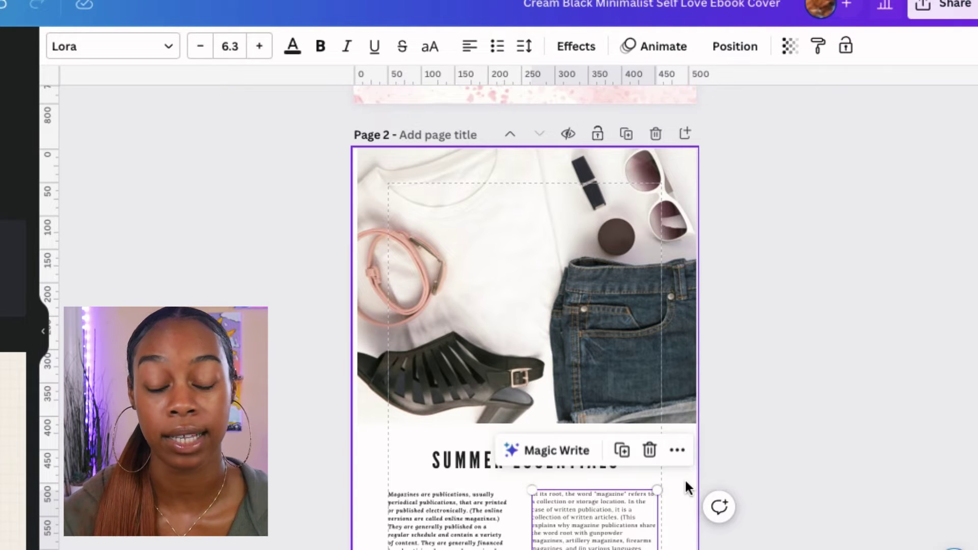
# - Select the outfit photo on page 2 and search the photo elements for "self love"
pyautogui.scroll(-1, 685, 479)
pyautogui.click(482, 203)
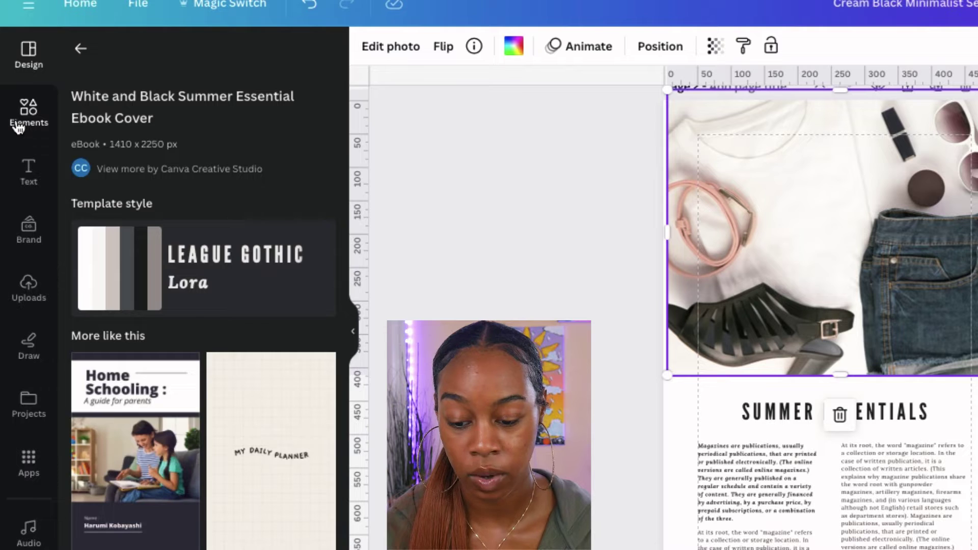
pyautogui.click(17, 125)
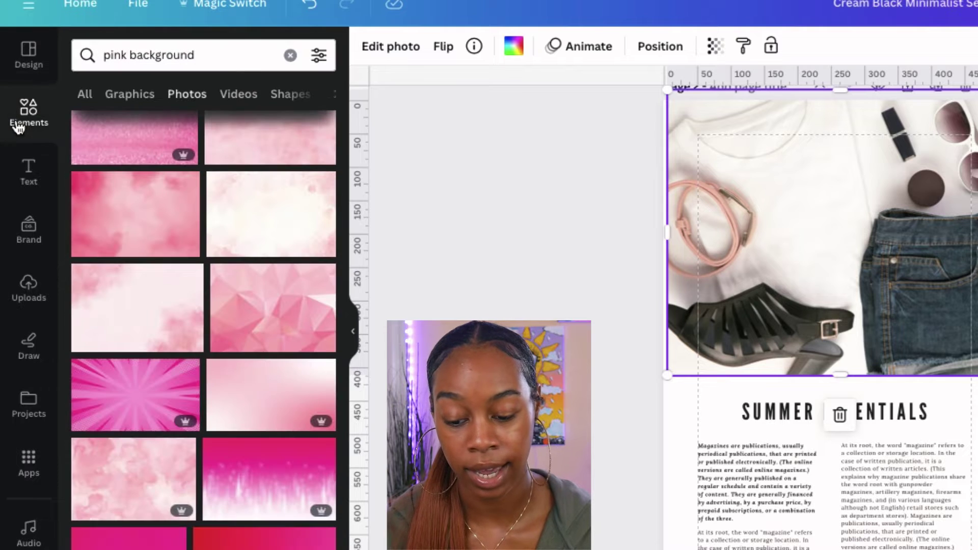
pyautogui.click(233, 54)
pyautogui.tripleClick(233, 54)
pyautogui.write('self love')
pyautogui.press('Return')
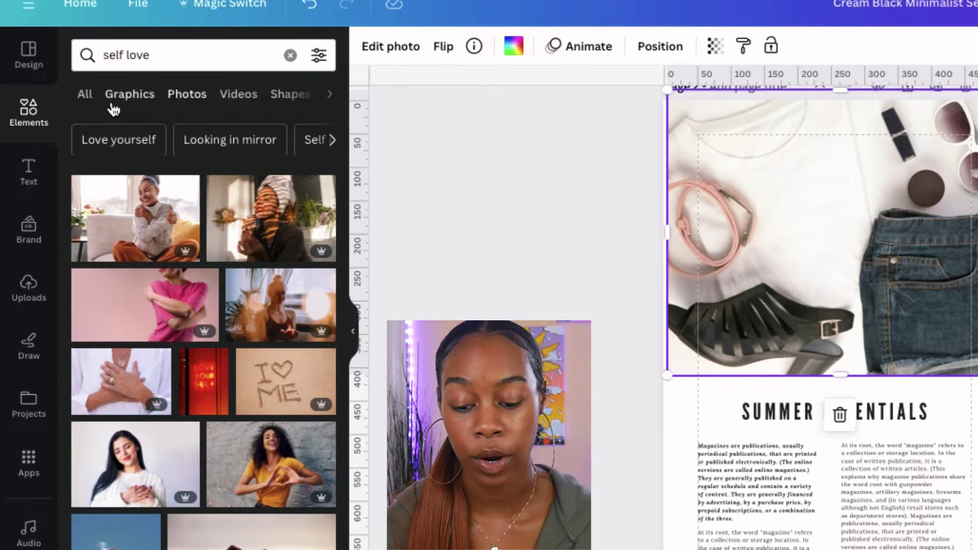
# - Try the woman-with-candle, glowing candle and self-hug photos in place of the outfit photo on page 2
pyautogui.scroll(-3, 197, 442)
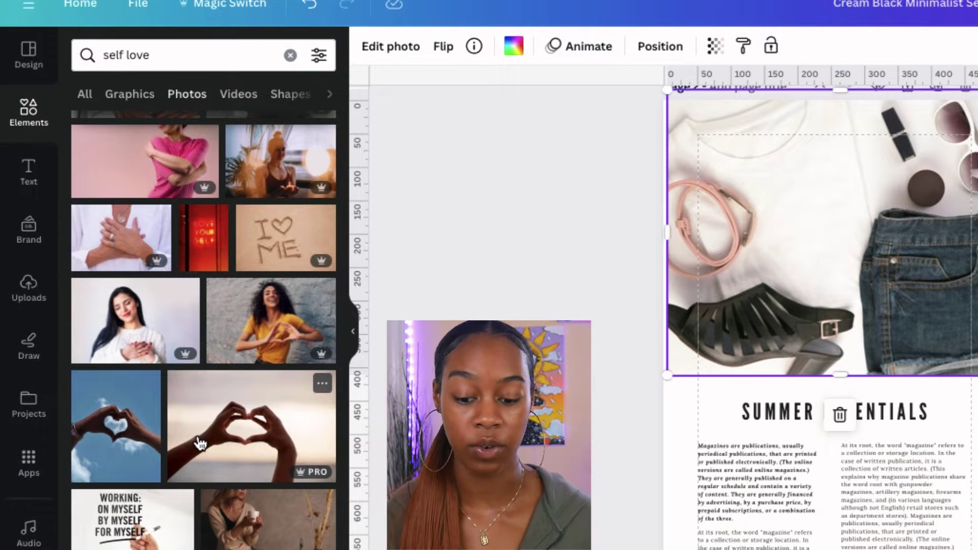
pyautogui.click(294, 181)
pyautogui.scroll(-9, 217, 318)
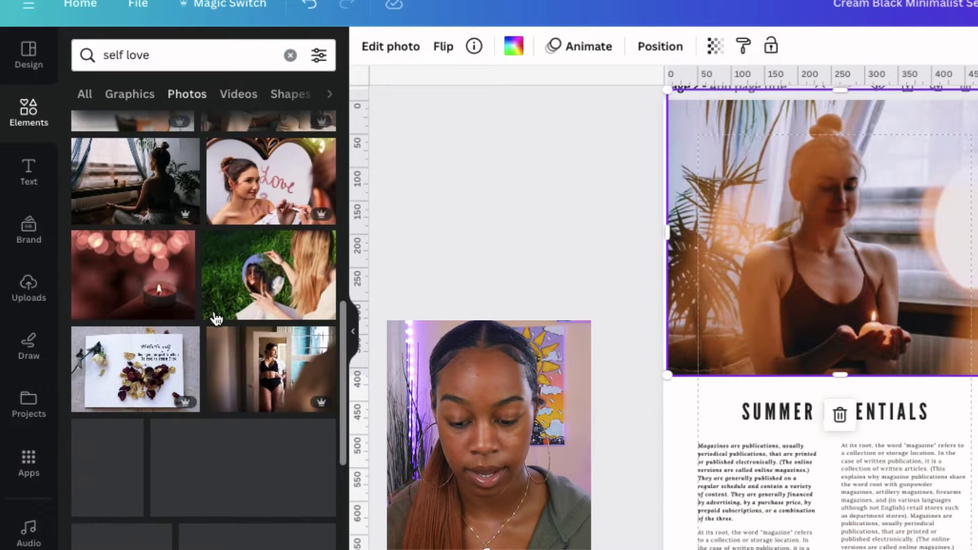
pyautogui.moveTo(153, 300); pyautogui.dragTo(909, 235)
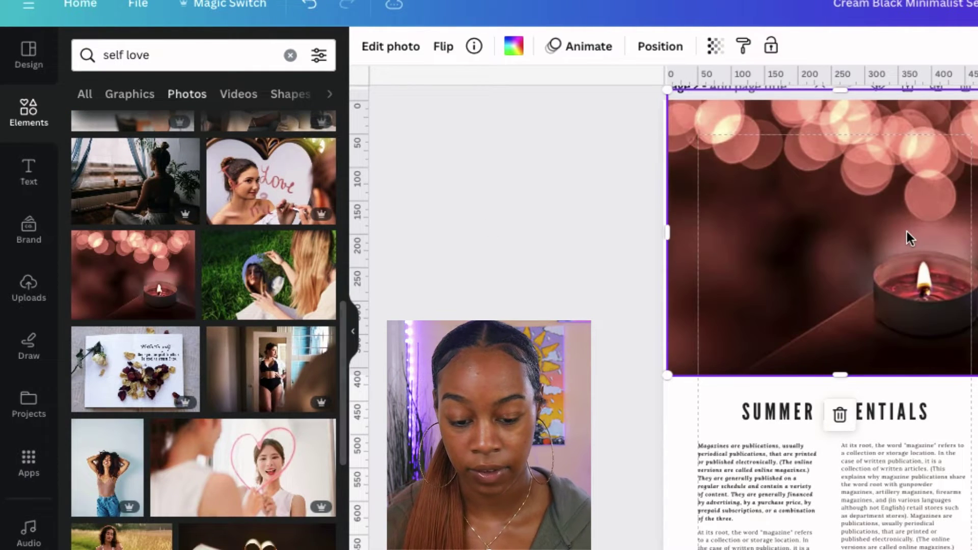
pyautogui.scroll(-4, 216, 459)
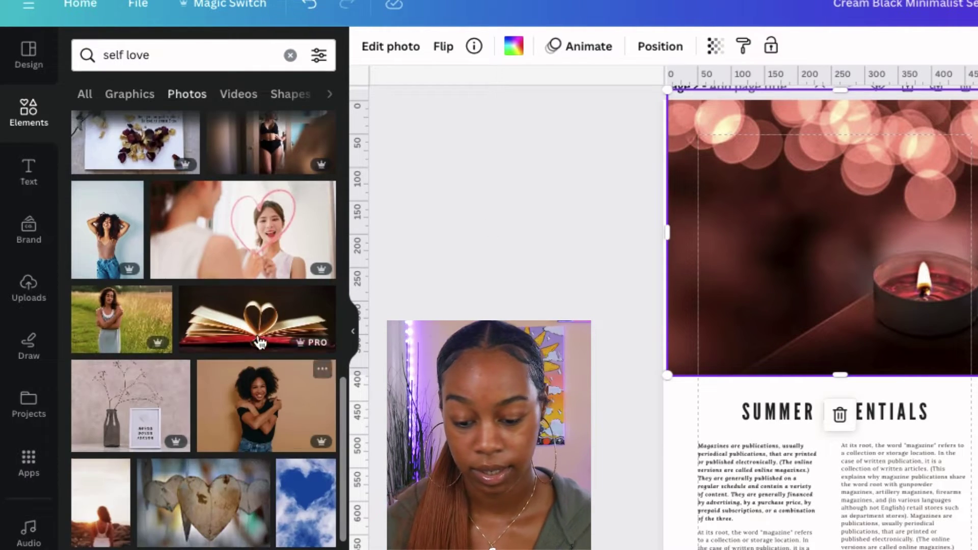
pyautogui.moveTo(286, 402); pyautogui.dragTo(855, 163)
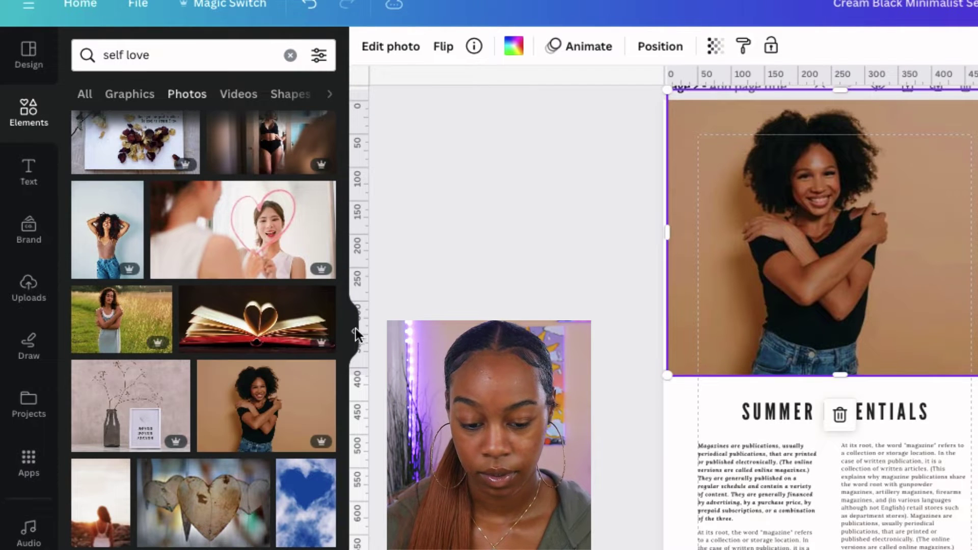
# - Fill page 2's photo area with the pink "I Love Me" heart photo
pyautogui.scroll(-2, 310, 370)
pyautogui.scroll(-4, 153, 458)
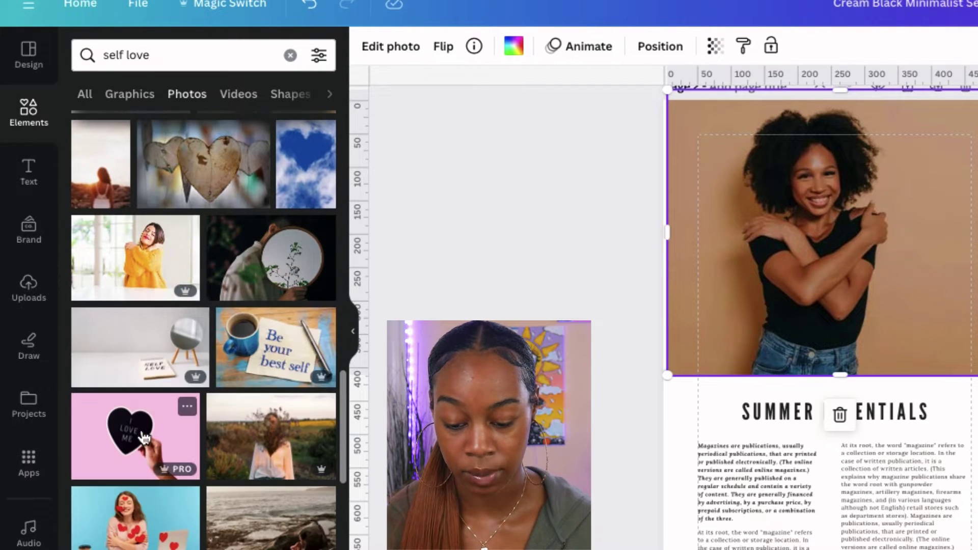
pyautogui.moveTo(144, 436); pyautogui.dragTo(739, 241)
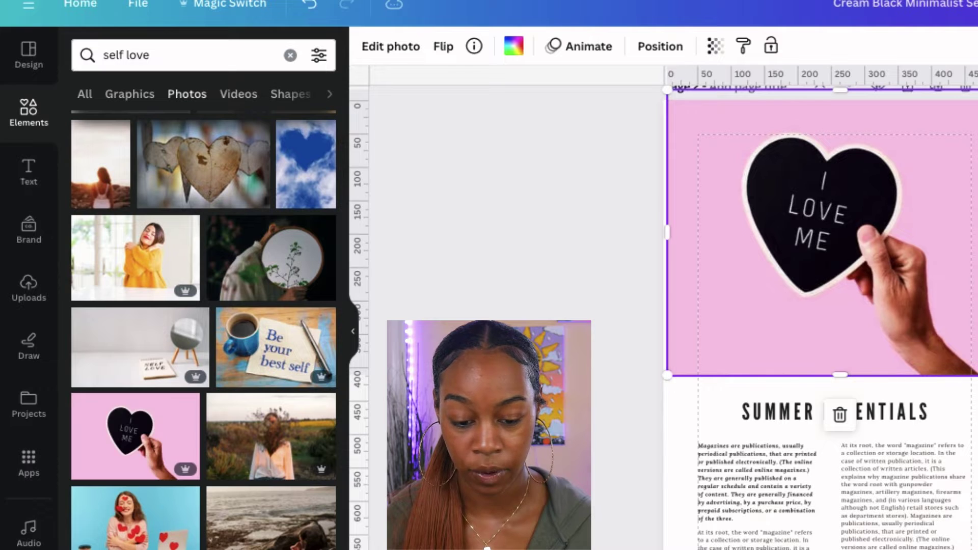
pyautogui.press('Escape')
pyautogui.scroll(6, 820, 316)
pyautogui.scroll(-4, 820, 316)
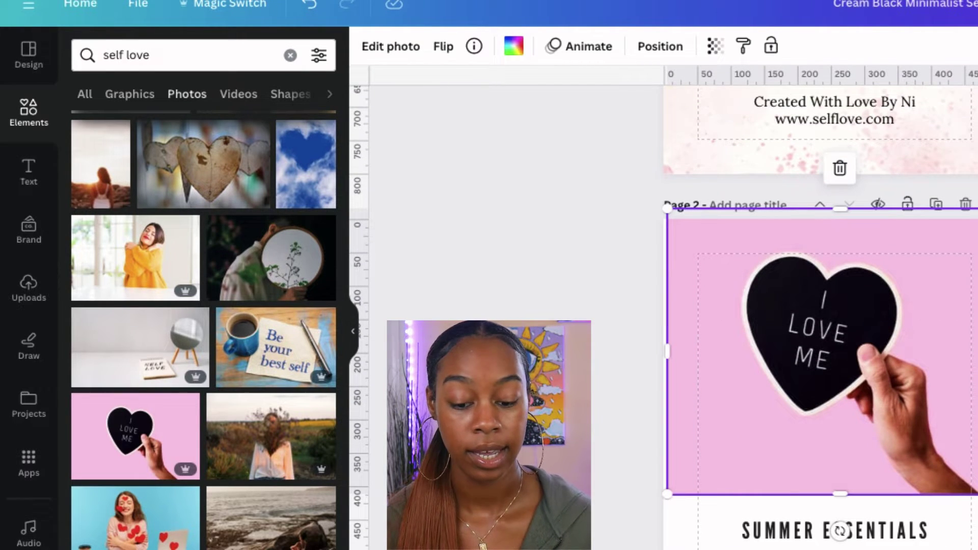
# - Look through the photo editing options for the heart photo, including the filters and shadow effects
pyautogui.click(413, 51)
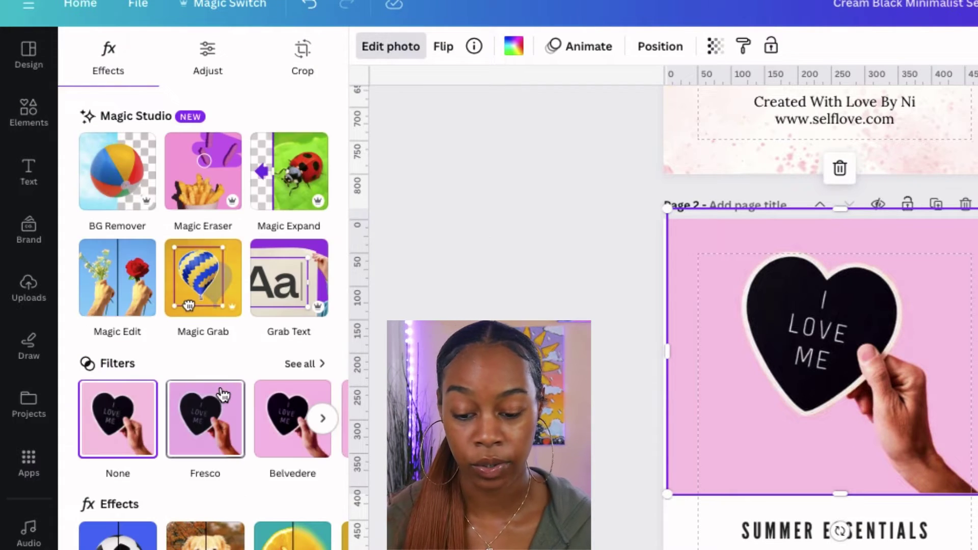
pyautogui.scroll(-3, 224, 408)
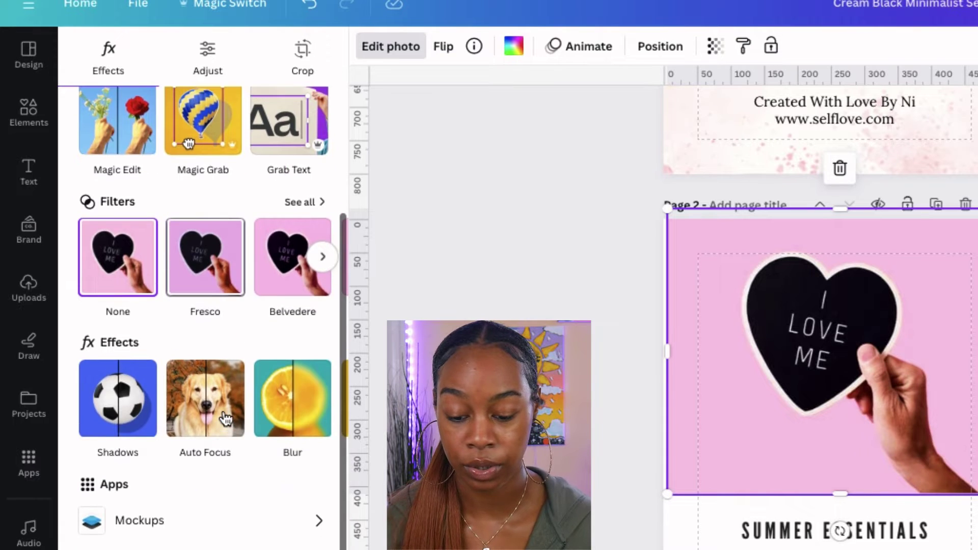
pyautogui.click(105, 426)
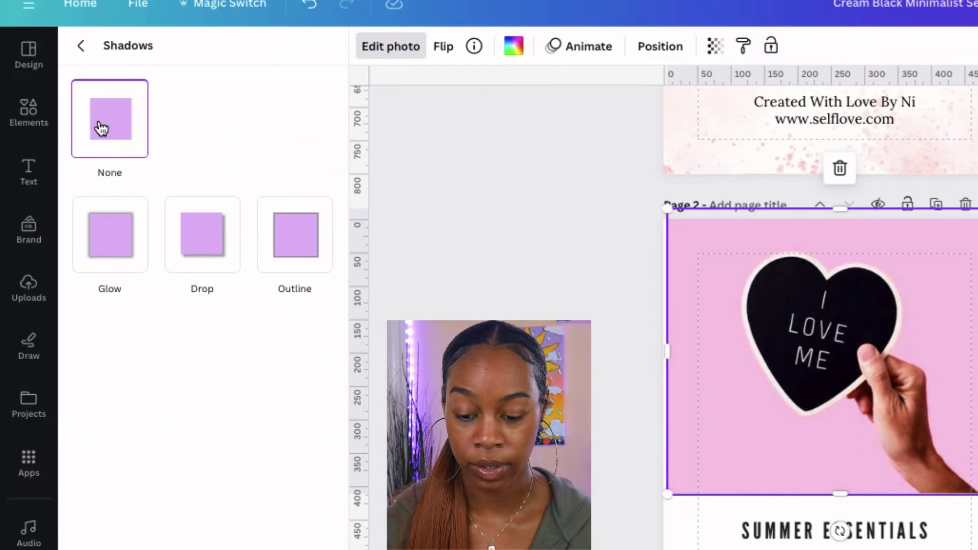
pyautogui.click(80, 46)
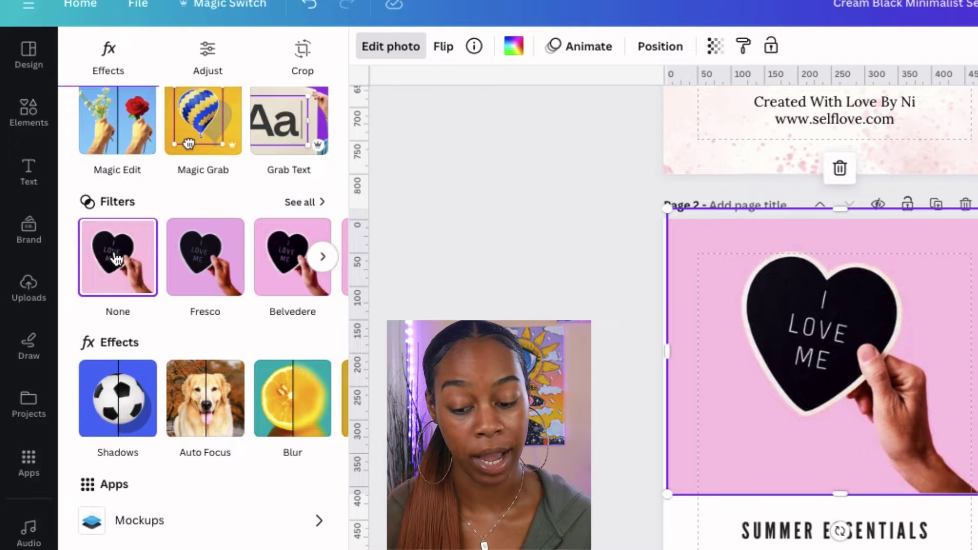
pyautogui.scroll(3, 116, 260)
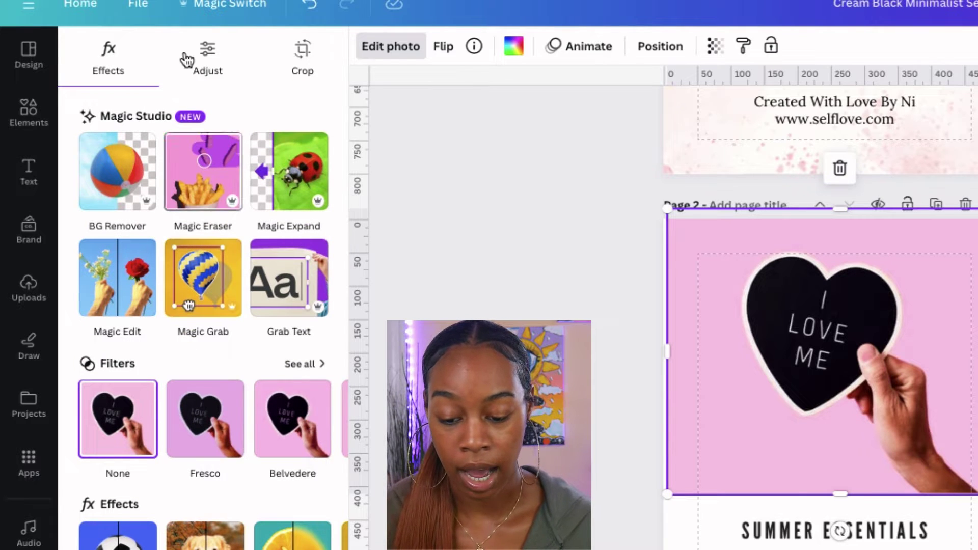
# - Set the heart photo's brightness to -2 and lower its shadows in the image adjustments
pyautogui.click(209, 66)
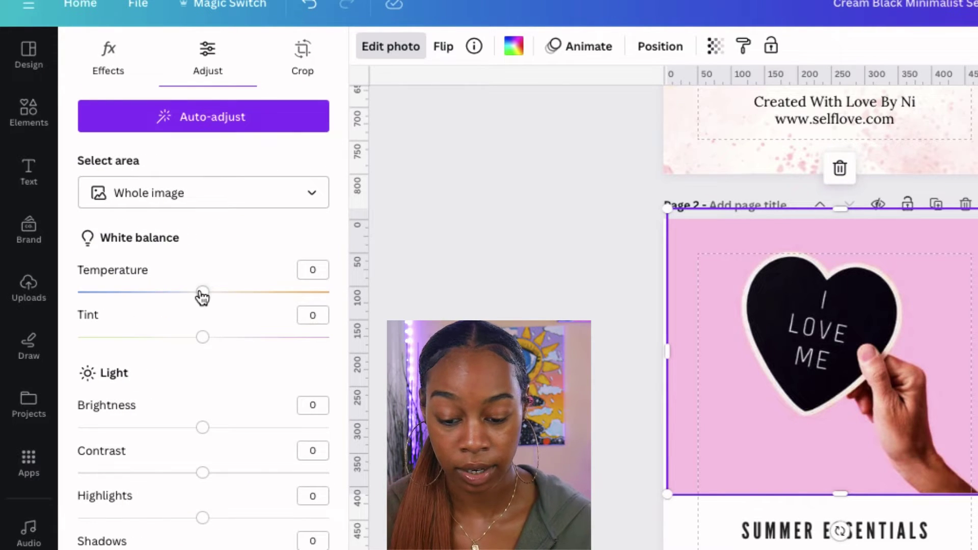
pyautogui.scroll(-2, 202, 296)
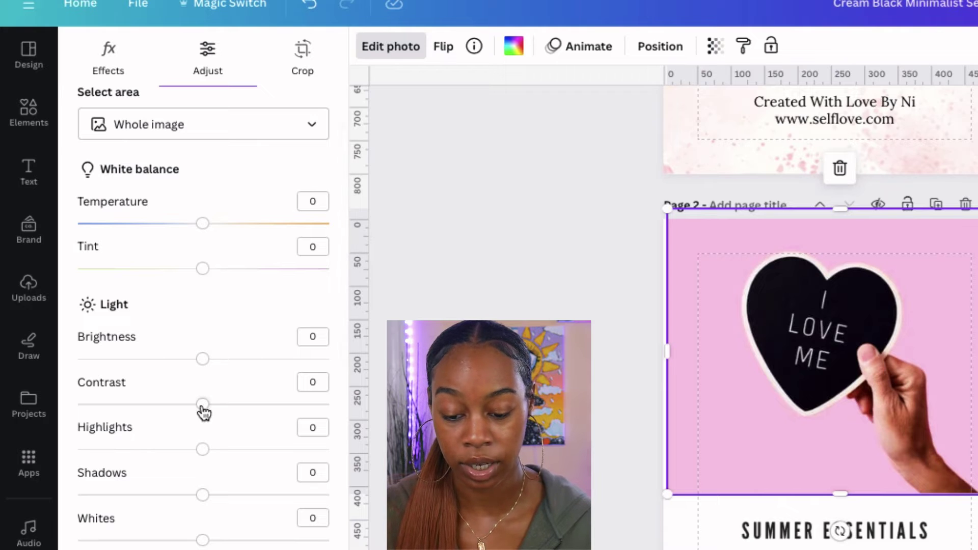
pyautogui.moveTo(260, 359); pyautogui.dragTo(202, 372)
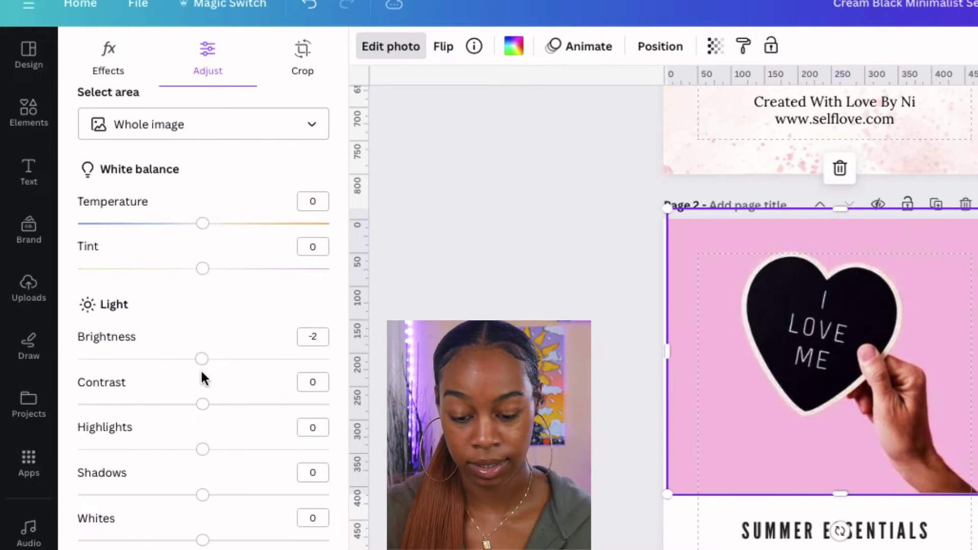
pyautogui.moveTo(203, 495); pyautogui.dragTo(80, 494)
pyautogui.click(391, 46)
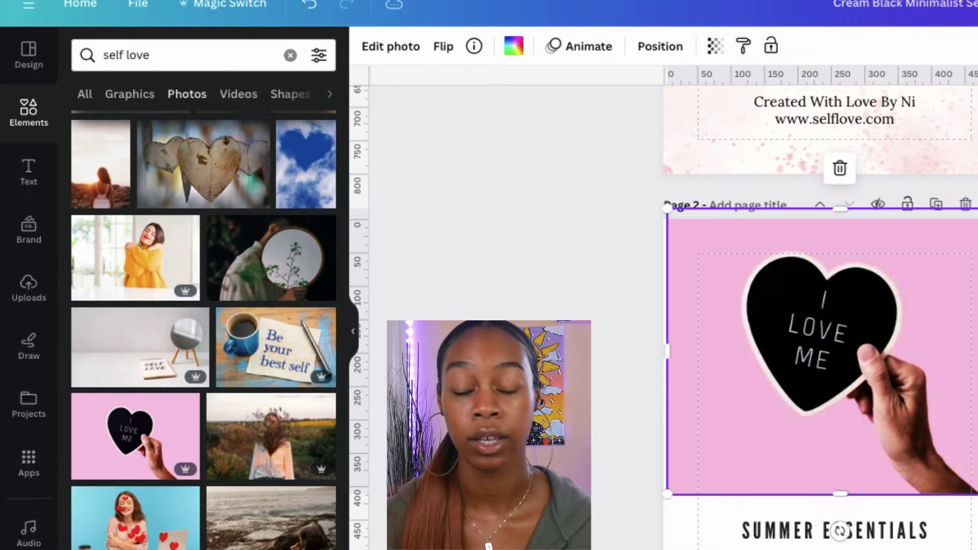
# - Replace page 2's "Summer Essentials" heading with "BEGINNER SELF LOVE GUIDE"
pyautogui.press('Escape')
pyautogui.scroll(-2, 820, 316)
pyautogui.click(969, 287)
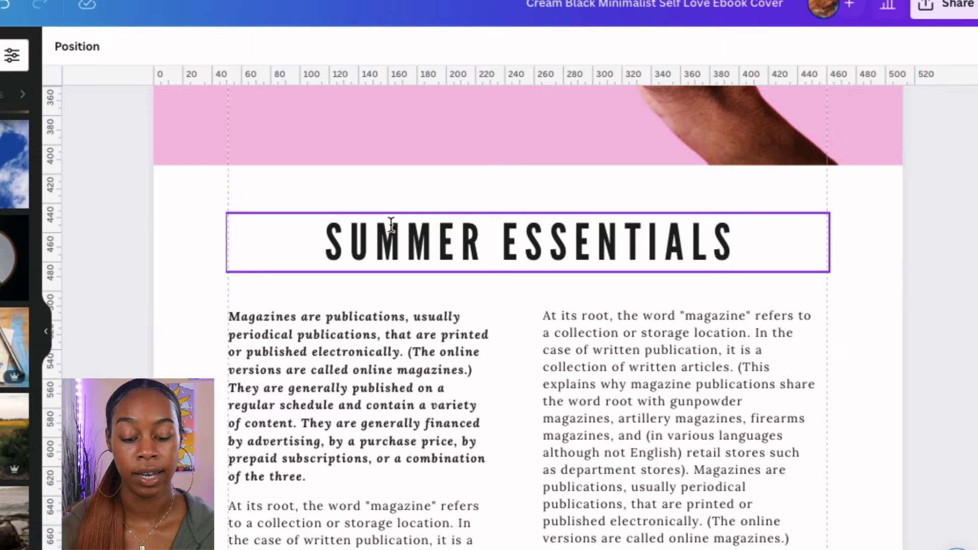
pyautogui.click(390, 224)
pyautogui.doubleClick(391, 224)
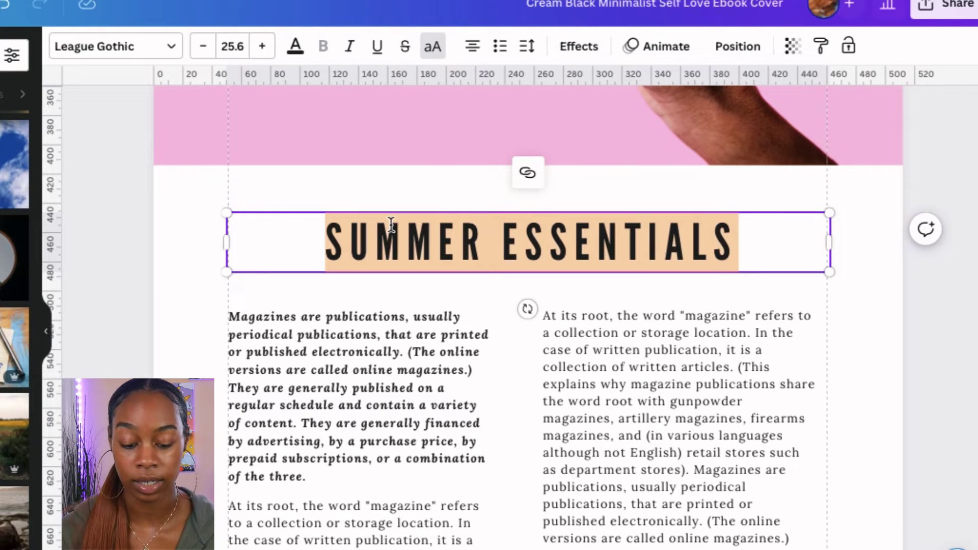
pyautogui.write('BEGINNER ')
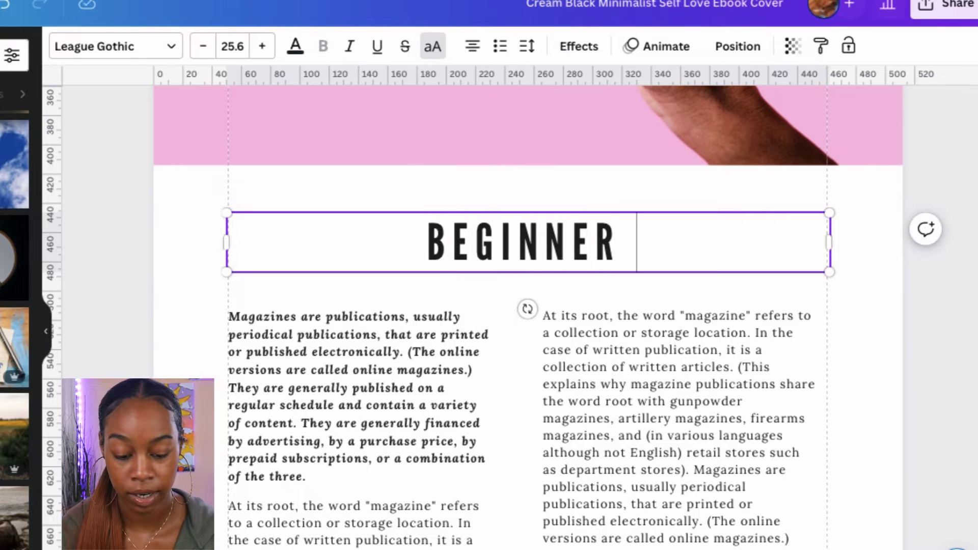
pyautogui.write('SELF LOVE GUIDE')
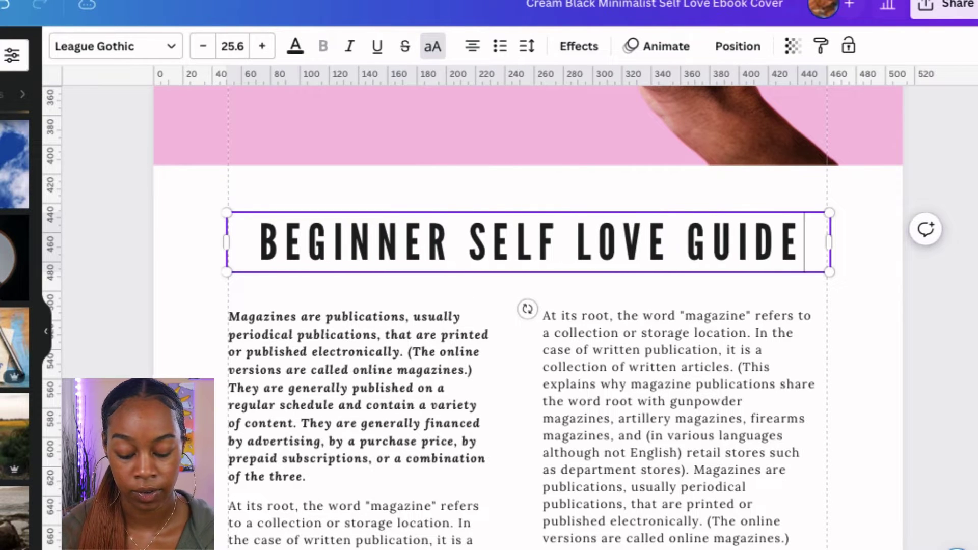
pyautogui.click(885, 298)
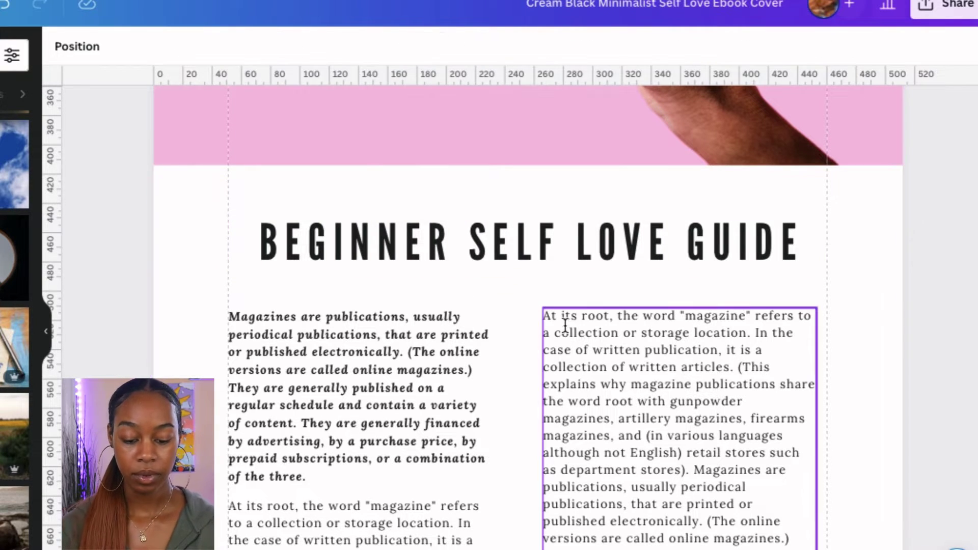
# - Change the font of page 2's heading to Daydream
pyautogui.scroll(-1, 375, 288)
pyautogui.tripleClick(430, 170)
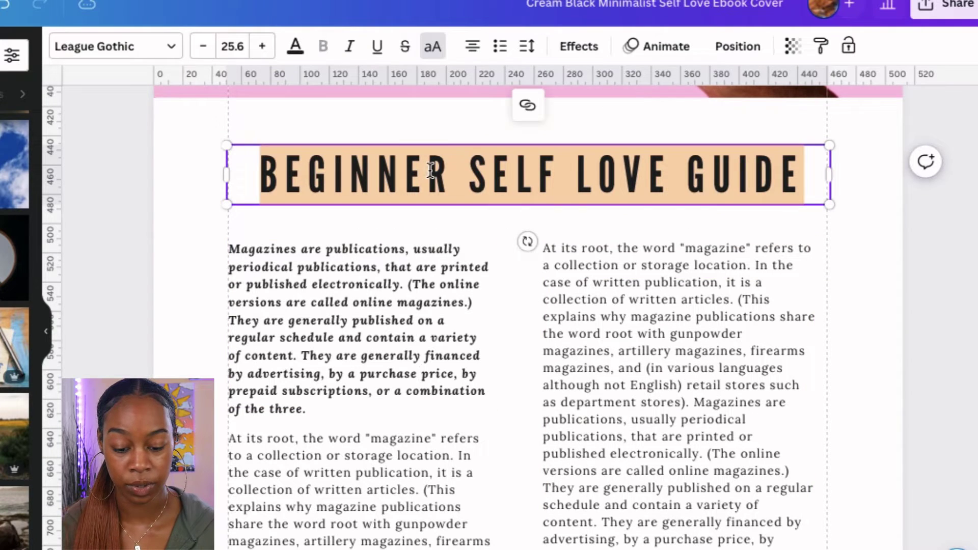
pyautogui.click(171, 51)
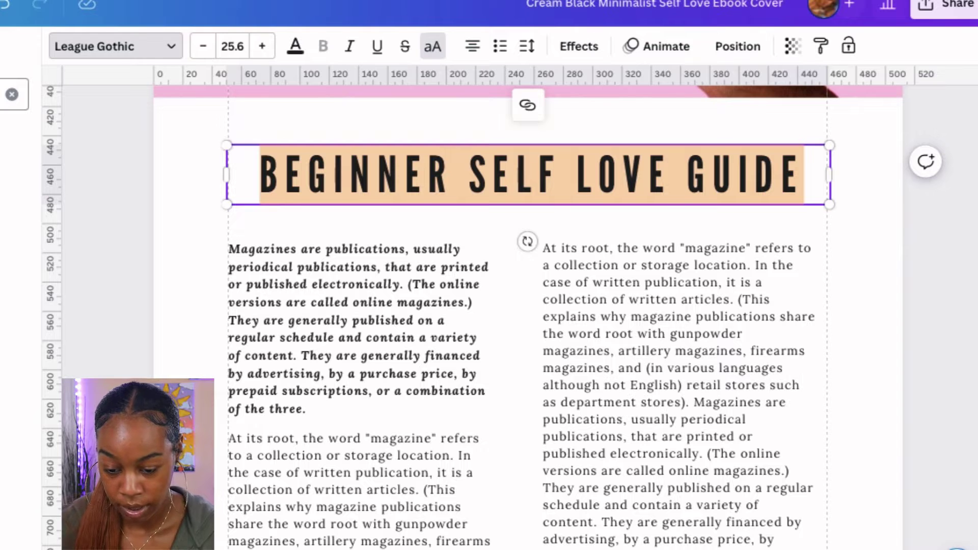
pyautogui.scroll(-5, 21, 306)
pyautogui.click(12, 94)
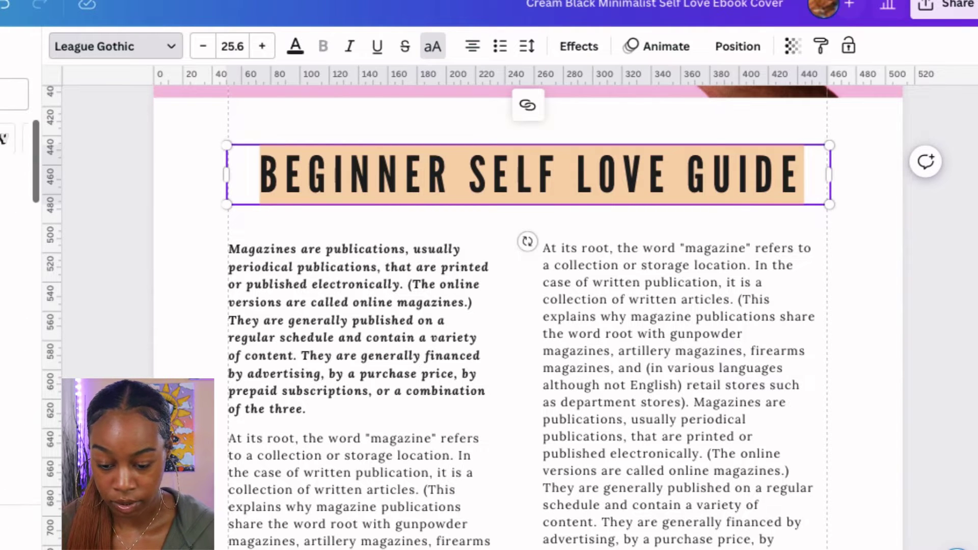
pyautogui.click(15, 205)
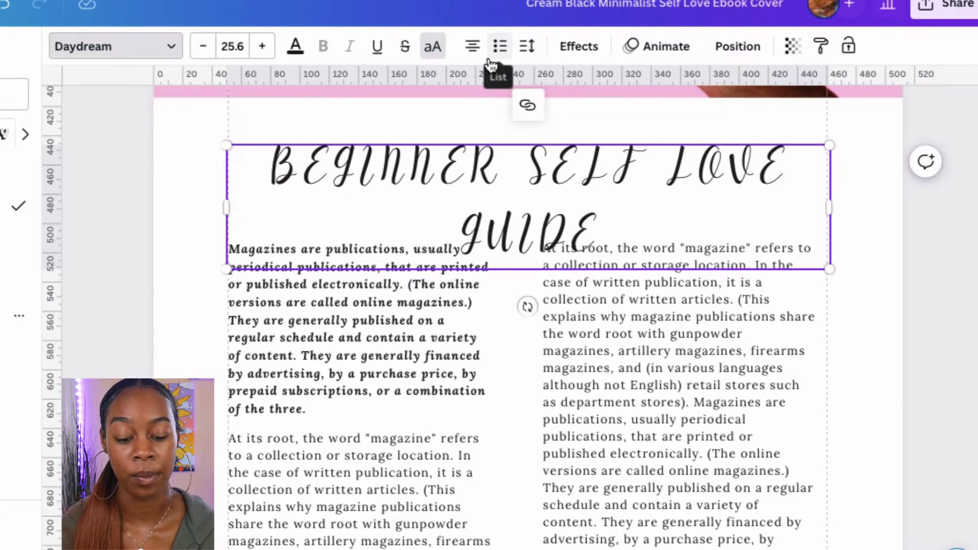
# - Turn off all caps for the heading and capitalize each word so it reads "Beginner Self Love Guide"
pyautogui.click(432, 51)
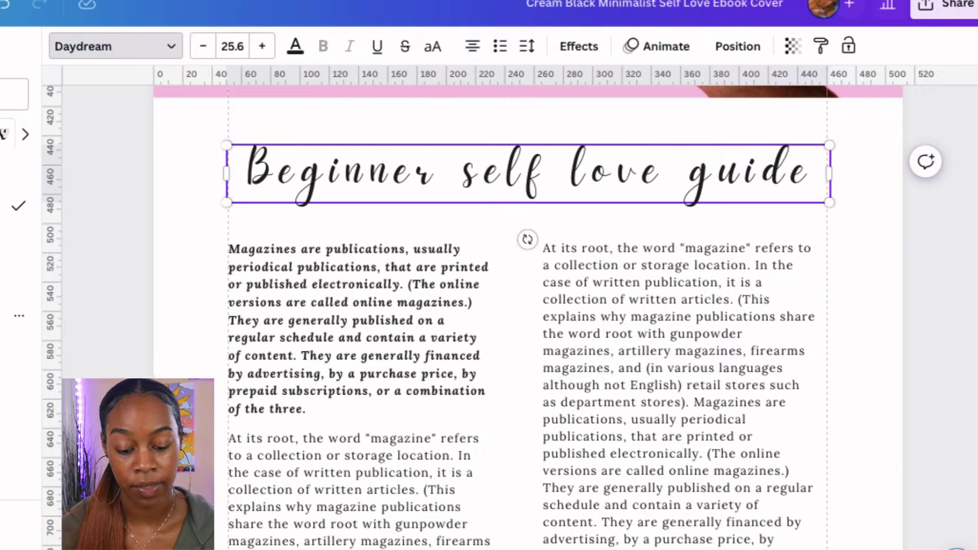
pyautogui.press('BackSpace')
pyautogui.write('S')
pyautogui.press('BackSpace')
pyautogui.write('L')
pyautogui.press('BackSpace')
pyautogui.write('G')
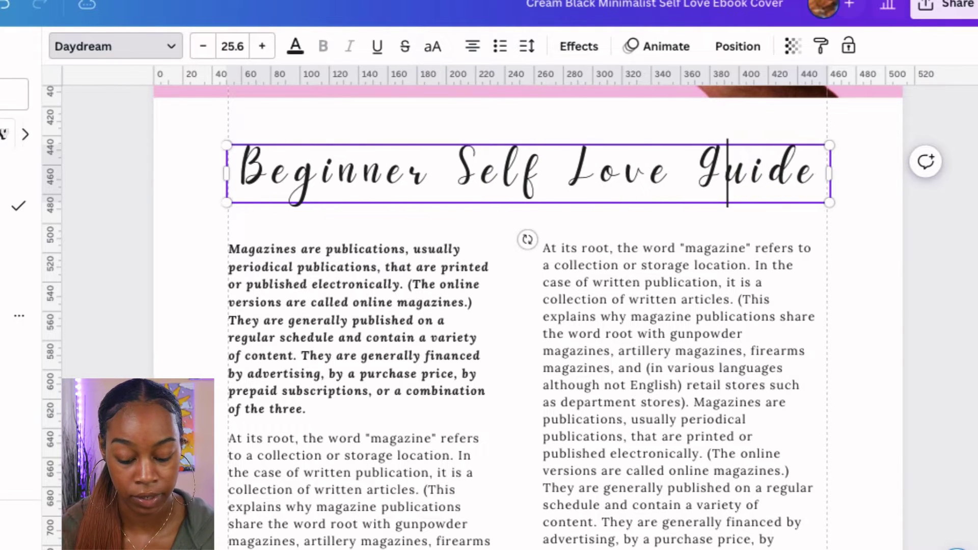
# - Tighten the letter spacing of the "Beginner Self Love Guide" heading
pyautogui.click(740, 189)
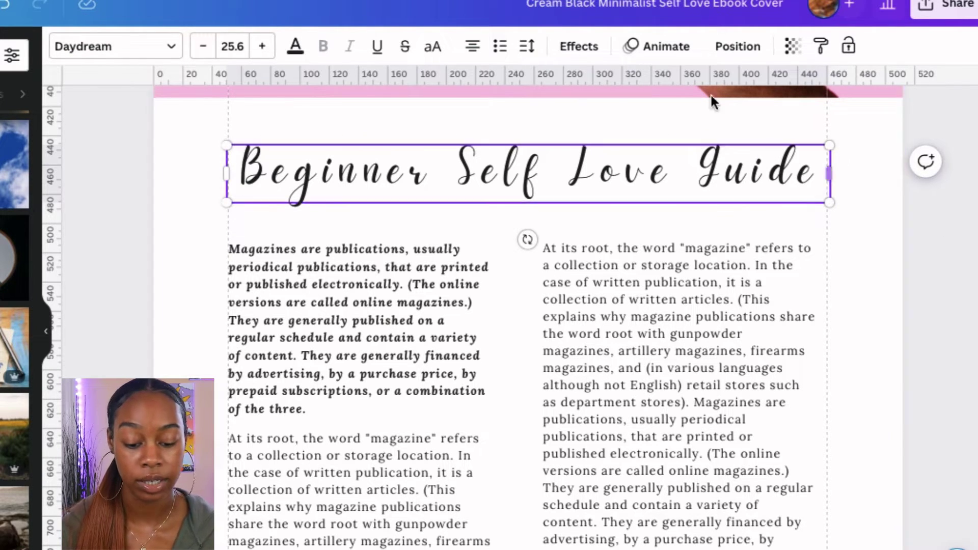
pyautogui.click(526, 55)
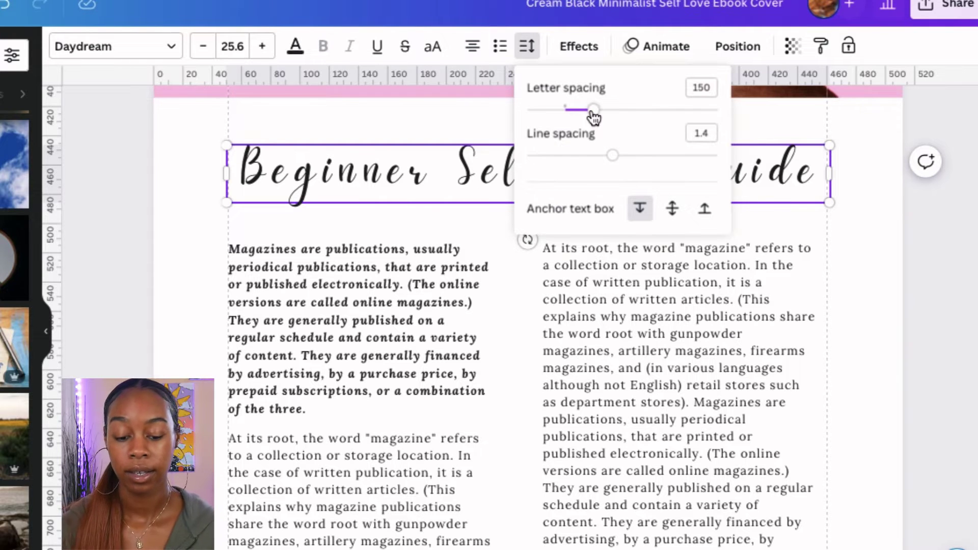
pyautogui.moveTo(594, 116); pyautogui.dragTo(573, 113)
pyautogui.click(888, 204)
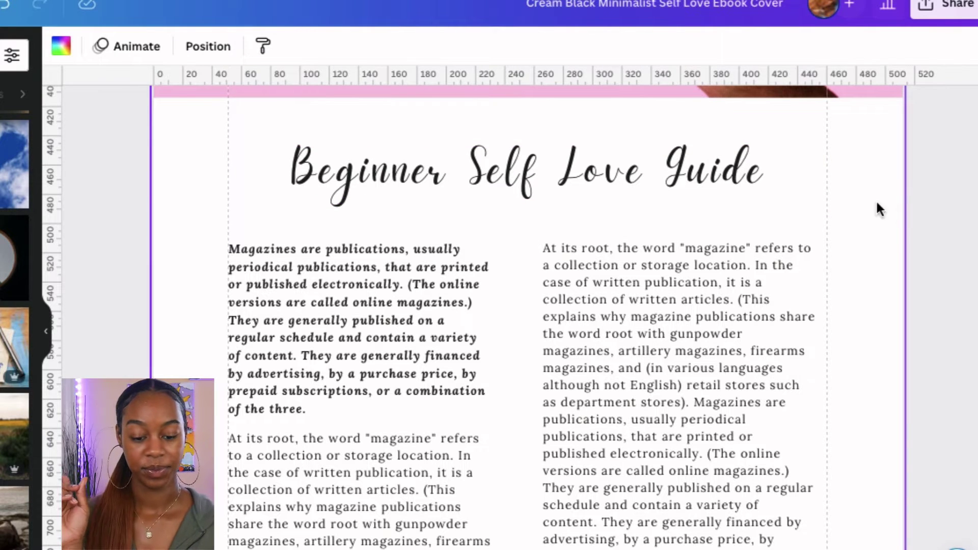
# - Switch to ChatGPT and send the prompt "create an ebook about self love"
pyautogui.scroll(-2, 454, 335)
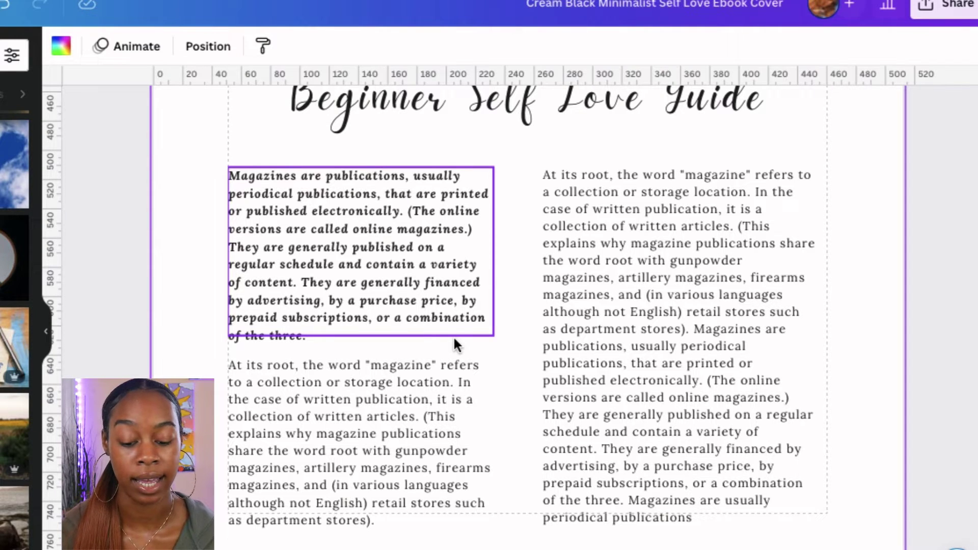
pyautogui.click(449, 292)
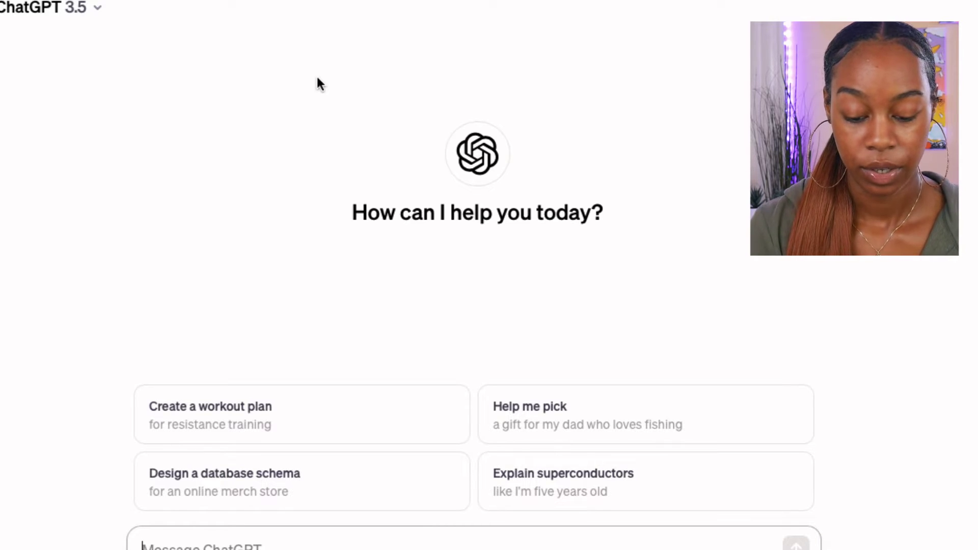
pyautogui.write('create')
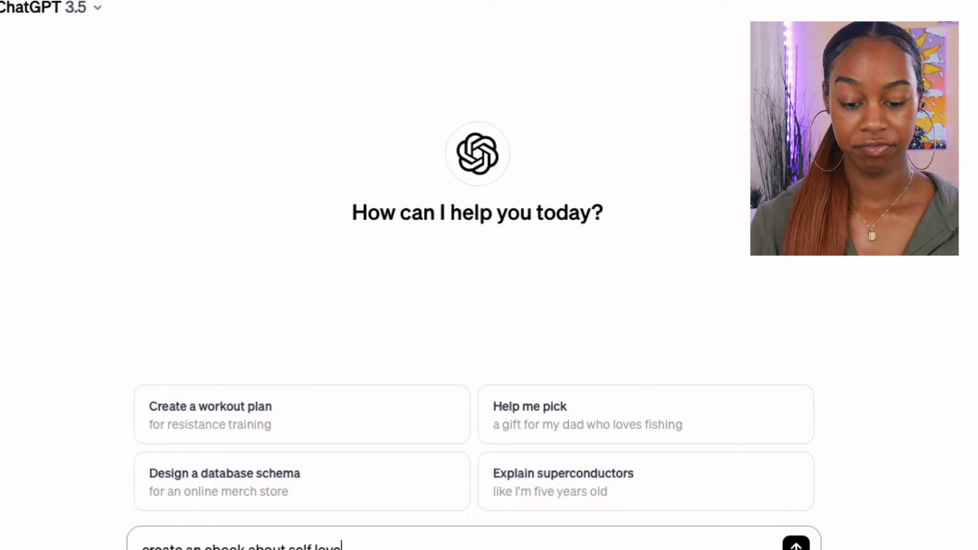
pyautogui.write('an ebook about self love')
pyautogui.press('Return')
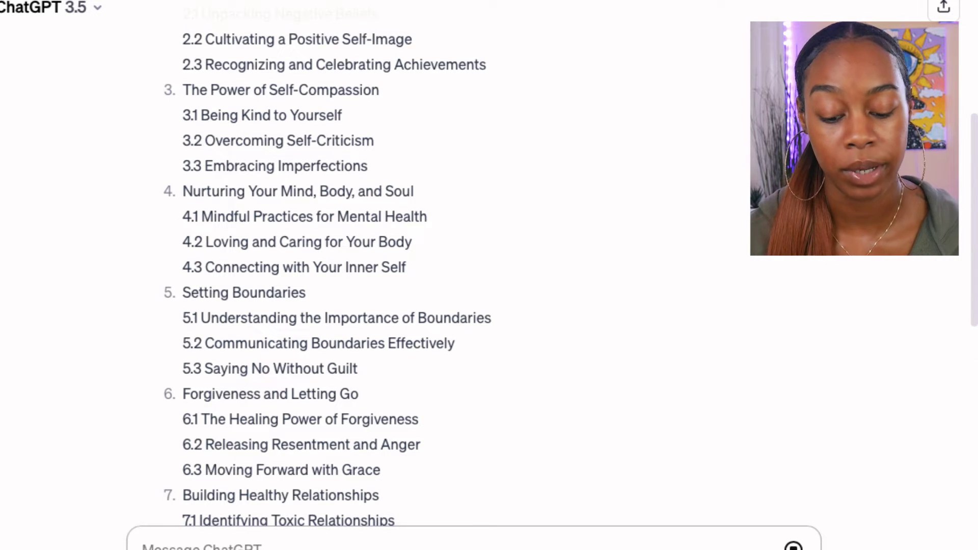
# - Look through ChatGPT's ebook outline, from the title and table of contents to the appendix
pyautogui.scroll(-11, 374, 288)
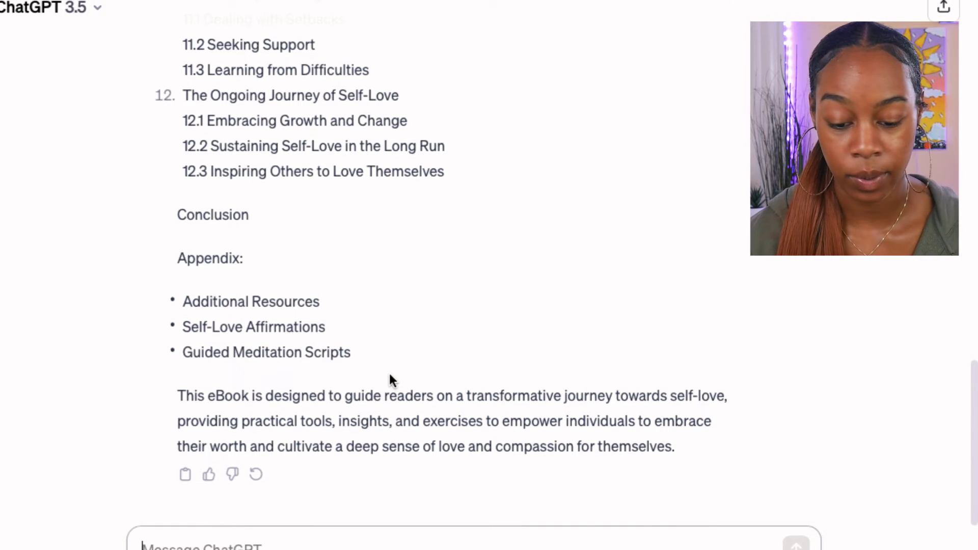
pyautogui.scroll(15, 389, 374)
pyautogui.scroll(-1, 390, 375)
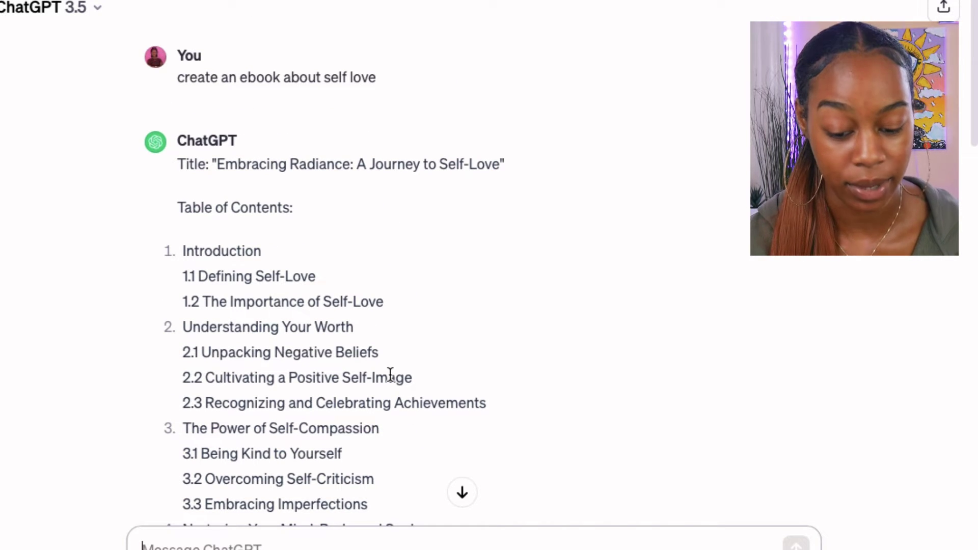
pyautogui.scroll(-16, 351, 292)
pyautogui.scroll(-20, 351, 292)
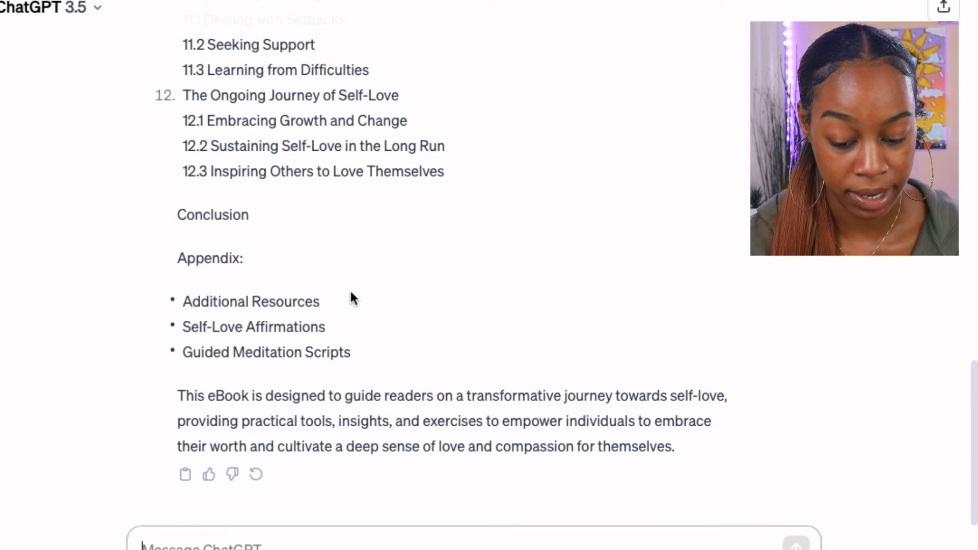
pyautogui.scroll(20, 356, 448)
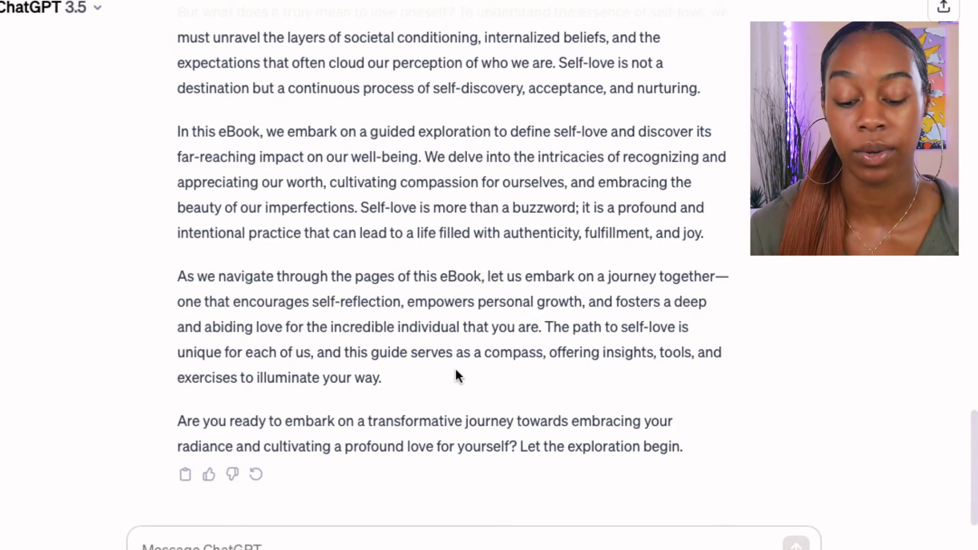
# - Copy ChatGPT's introduction and paste it in Canva over the bold placeholder paragraph in page 2's left column
pyautogui.click(185, 475)
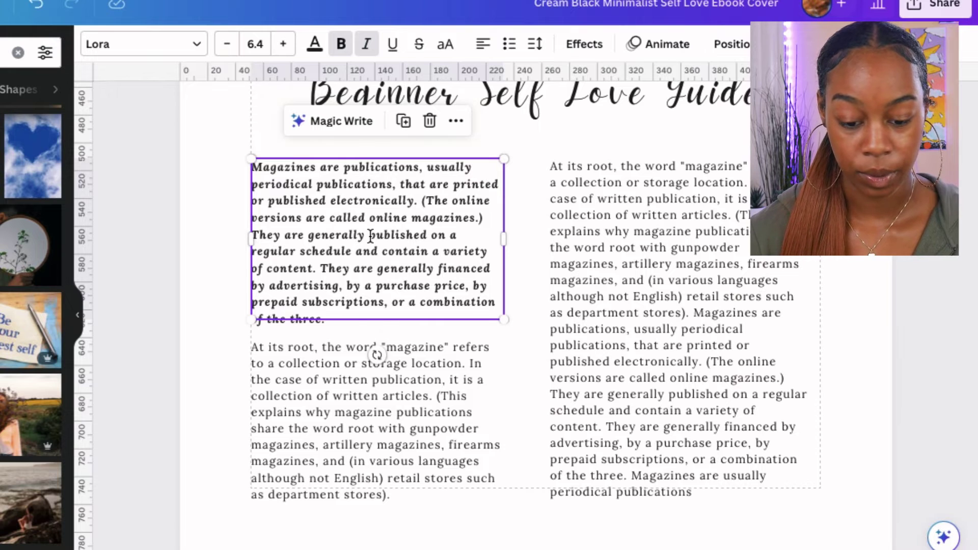
pyautogui.tripleClick(371, 235)
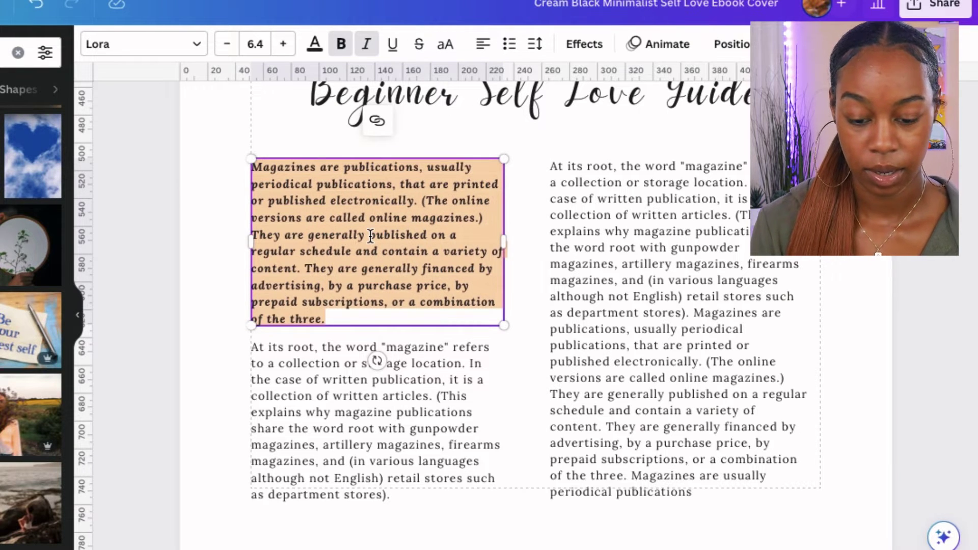
pyautogui.press('BackSpace')
pyautogui.hotkey('ctrl', 'v')
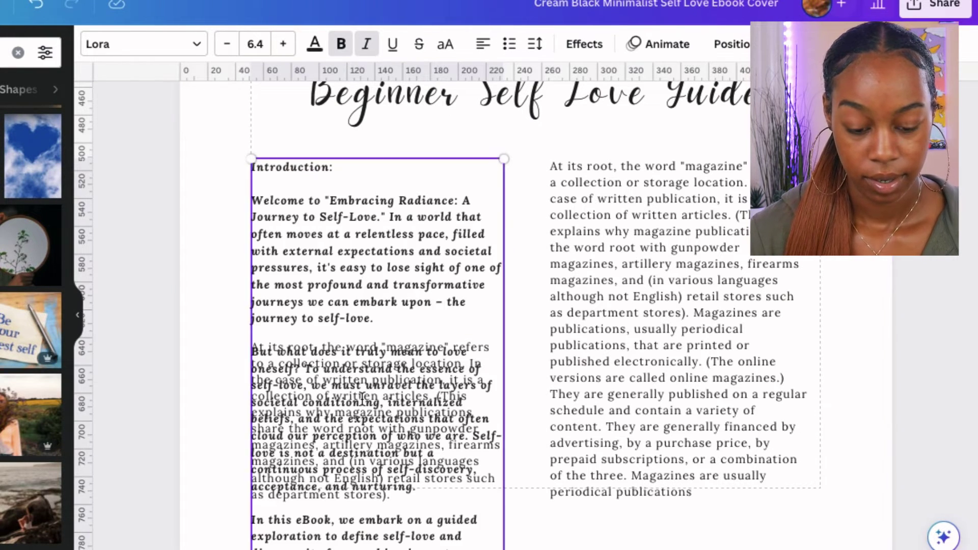
# - Remove the placeholder paragraph that overlaps the introduction in page 2's left column
pyautogui.moveTo(407, 214); pyautogui.dragTo(386, 193)
pyautogui.click(529, 227)
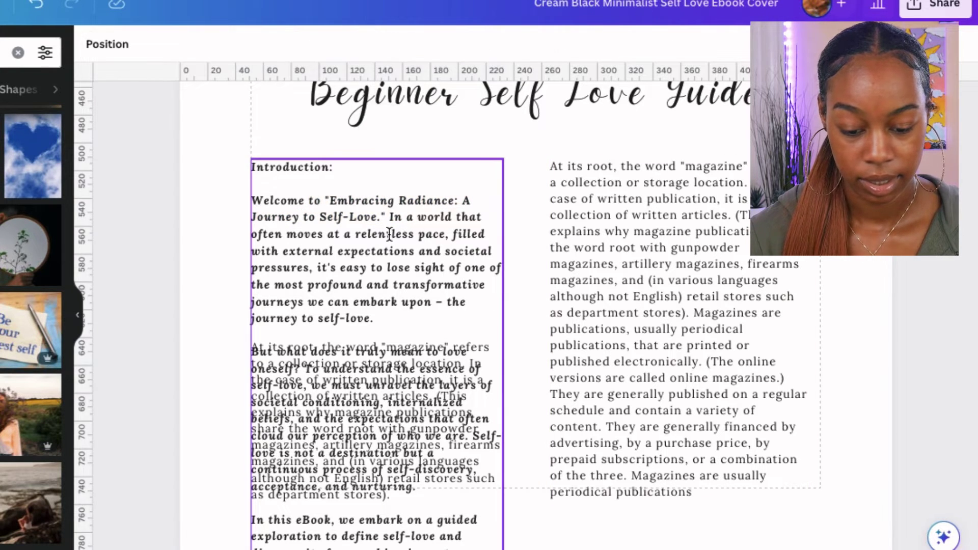
pyautogui.moveTo(389, 234); pyautogui.dragTo(530, 226)
pyautogui.moveTo(507, 289); pyautogui.dragTo(365, 264)
# - Reposition the introduction text box in the left column, below the heading
pyautogui.scroll(-4, 301, 299)
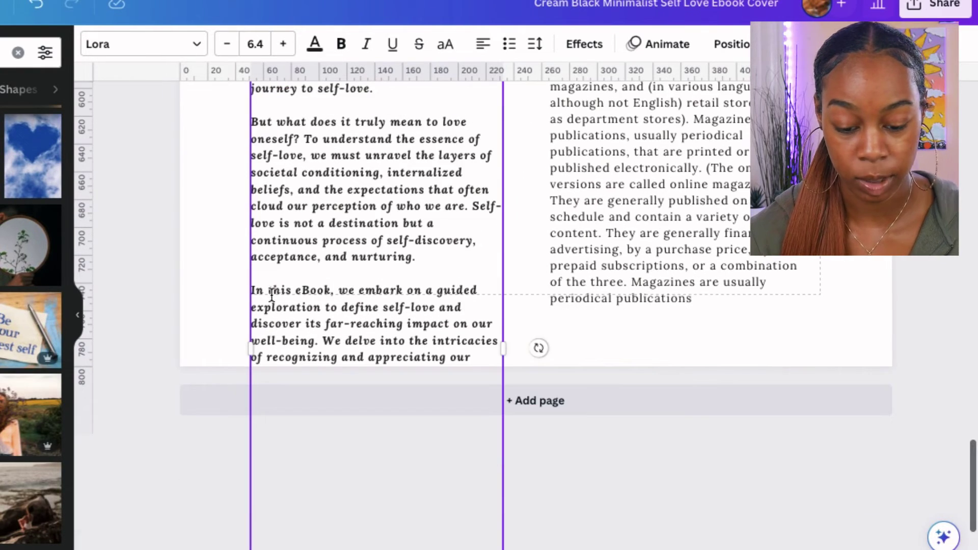
pyautogui.moveTo(250, 290); pyautogui.dragTo(316, 365)
pyautogui.scroll(2, 316, 365)
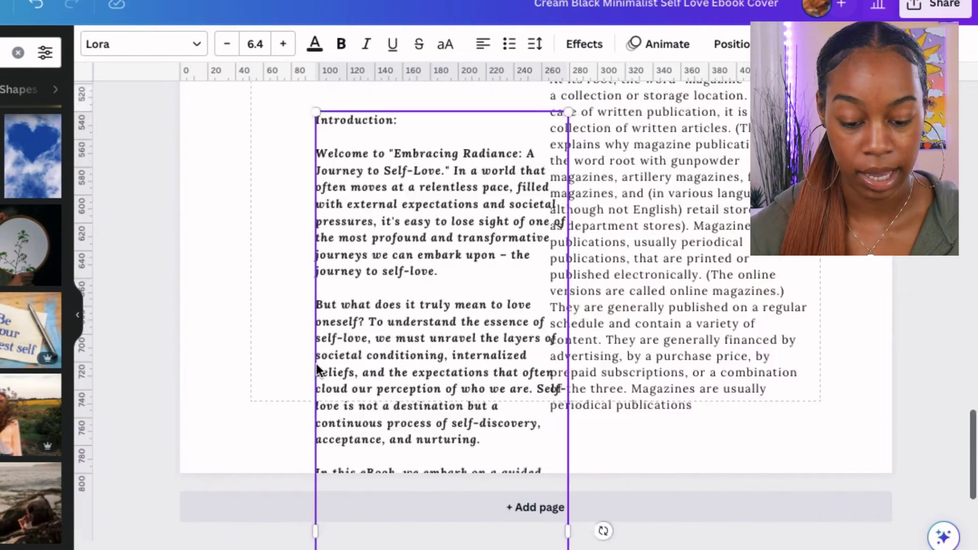
pyautogui.scroll(1, 316, 363)
pyautogui.moveTo(412, 322); pyautogui.dragTo(336, 280)
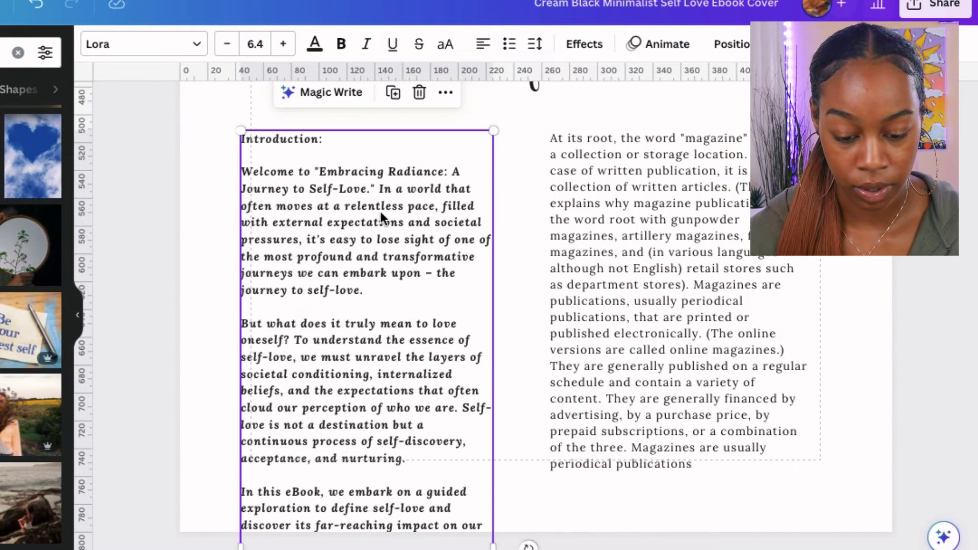
# - Select the introduction's overflowing text from "In this eBook" through the final paragraph
pyautogui.click(367, 291)
pyautogui.scroll(-8, 367, 291)
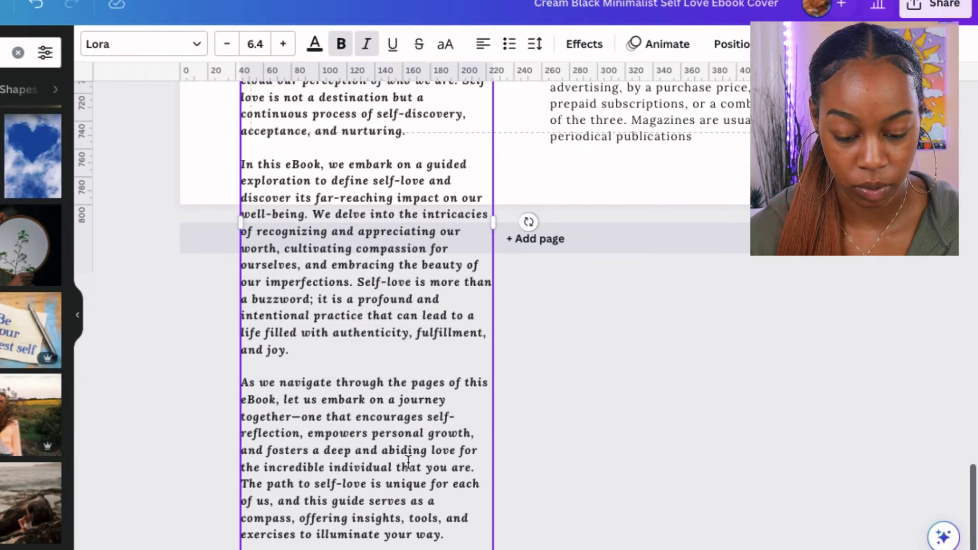
pyautogui.scroll(1, 423, 451)
pyautogui.moveTo(377, 548); pyautogui.dragTo(236, 91)
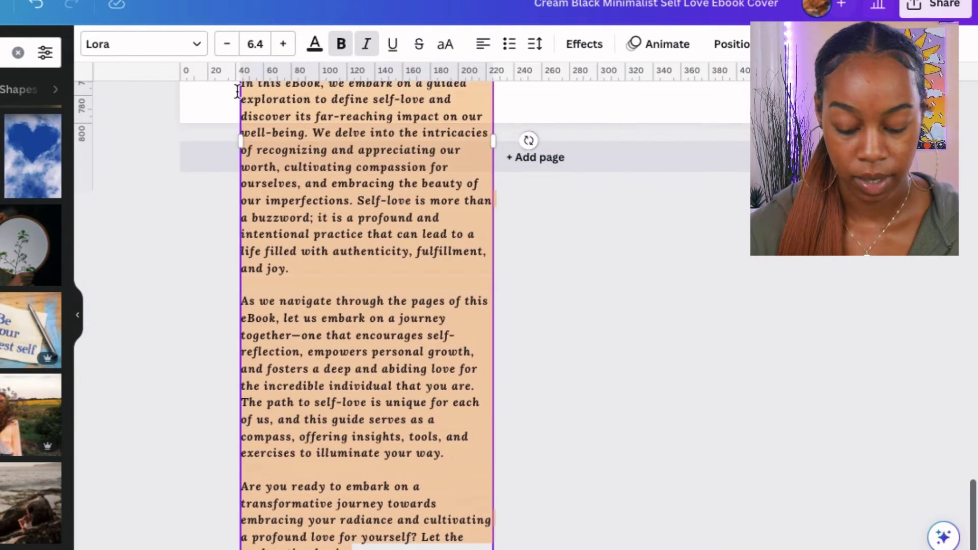